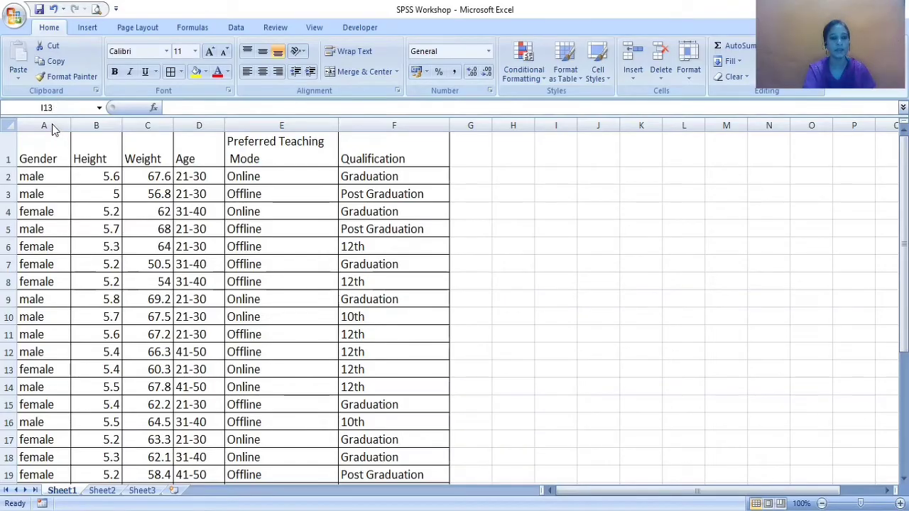
Try replacing all "male" text in the Gender column with 1, and undo the replacement.
{"action": "left_click", "coordinate": [52, 126]}
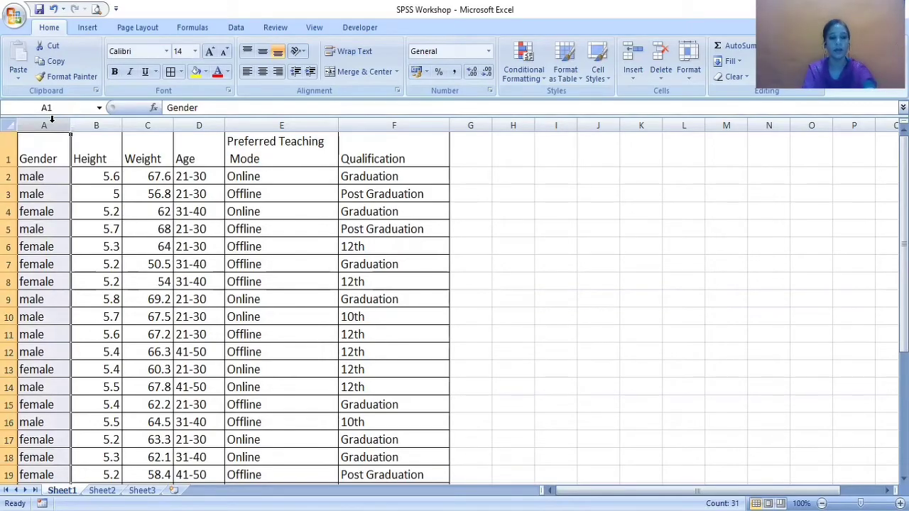
{"action": "left_click", "coordinate": [52, 121]}
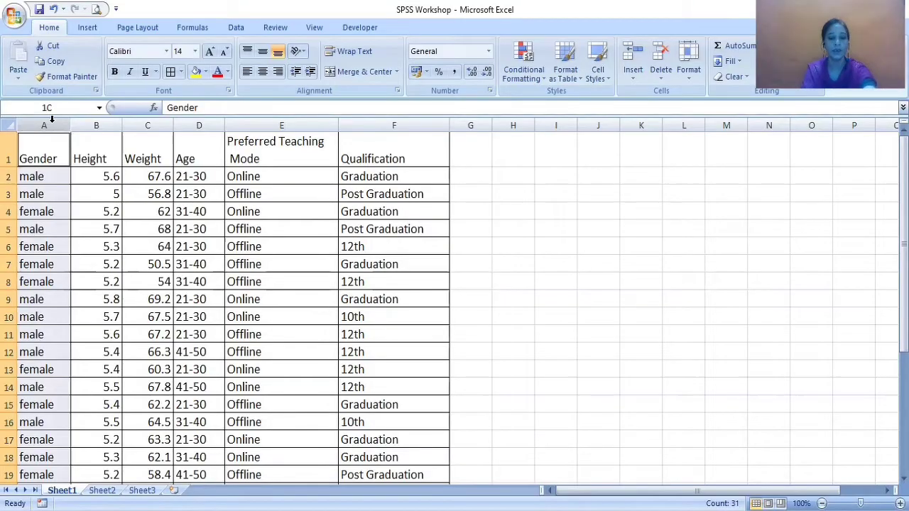
{"action": "key", "text": "ctrl+f"}
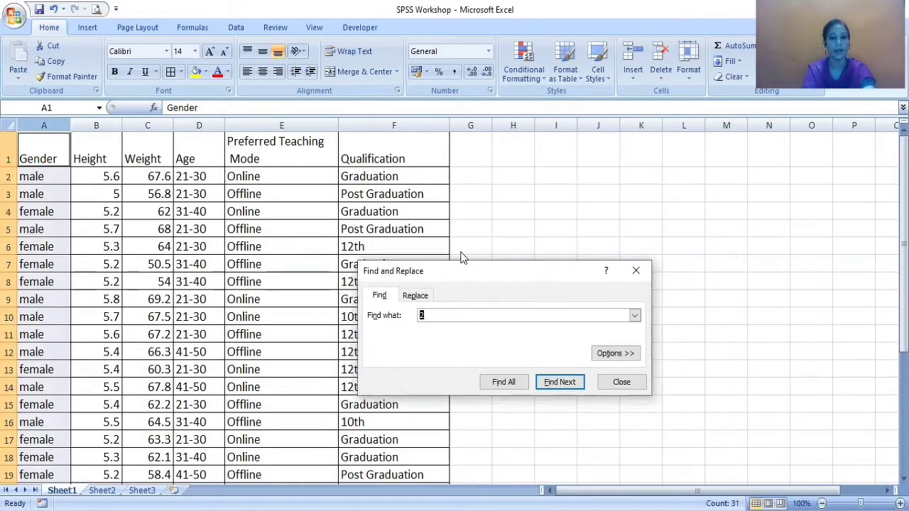
{"action": "left_click_drag", "start_coordinate": [463, 274], "coordinate": [411, 119]}
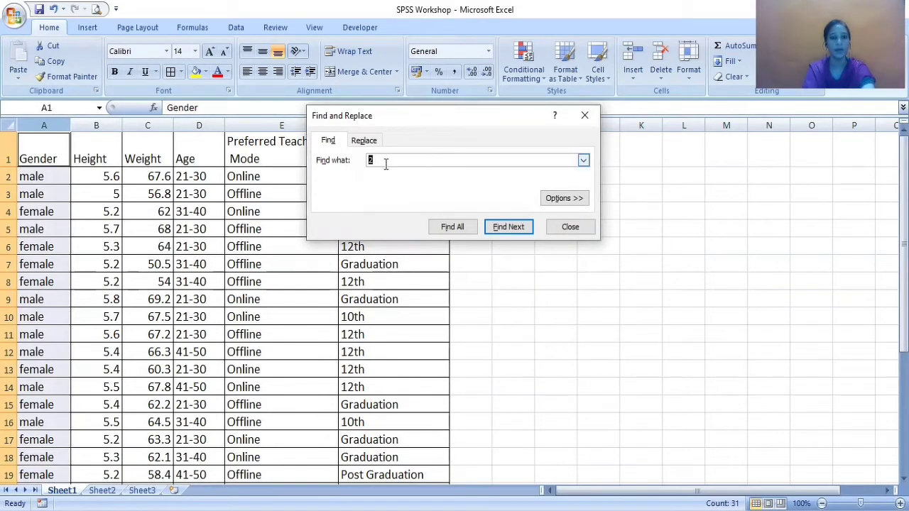
{"action": "type", "text": "male"}
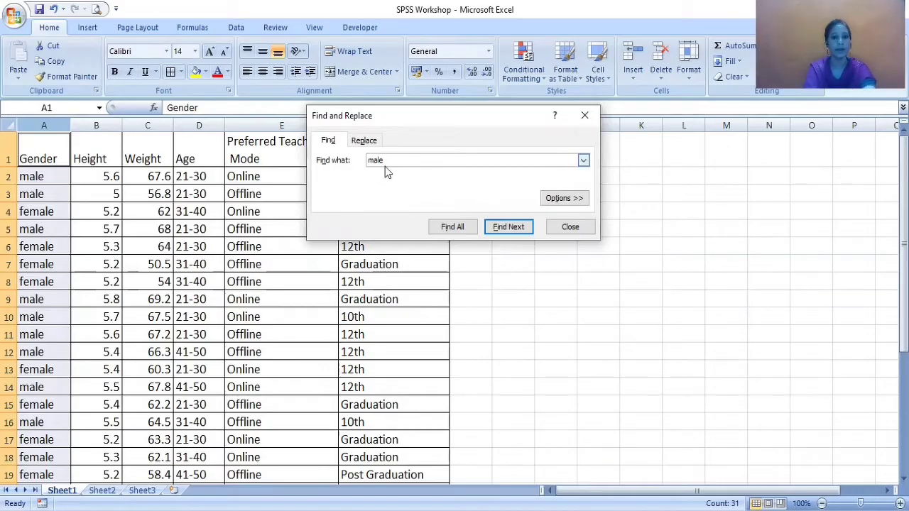
{"action": "left_click", "coordinate": [373, 141]}
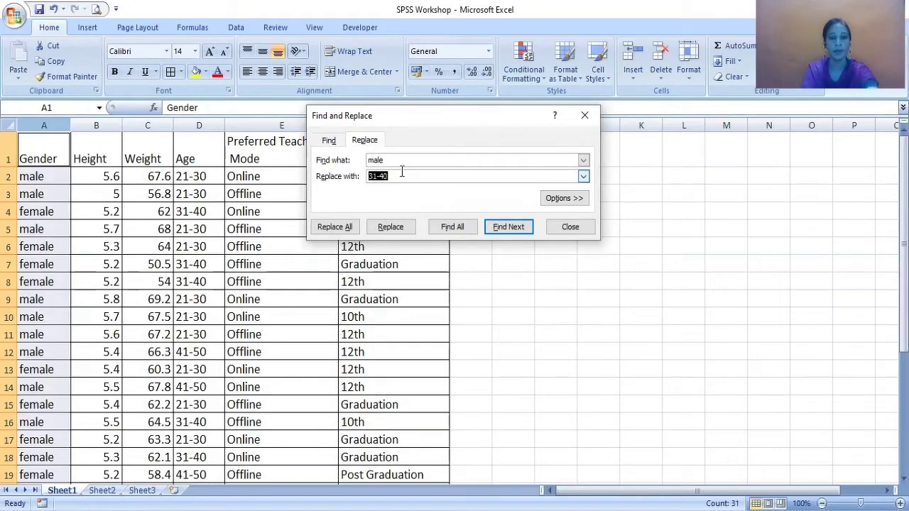
{"action": "type", "text": "1"}
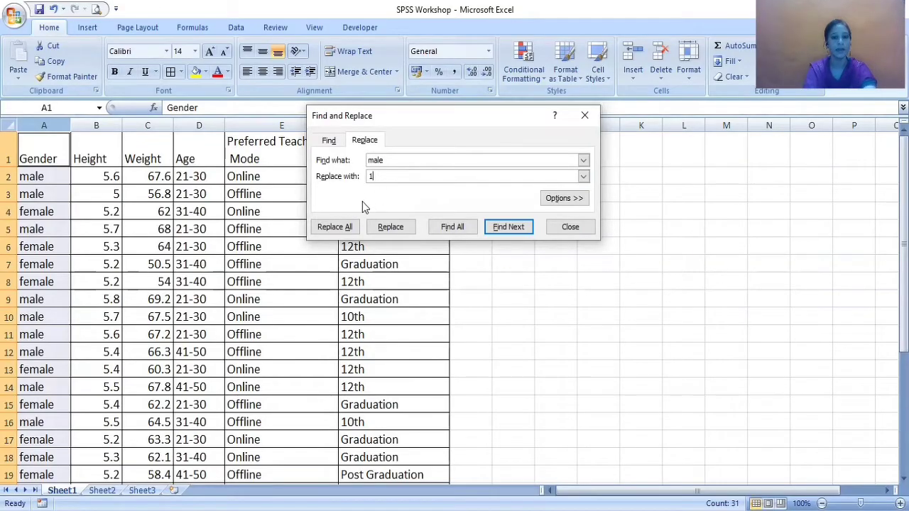
{"action": "left_click", "coordinate": [334, 227]}
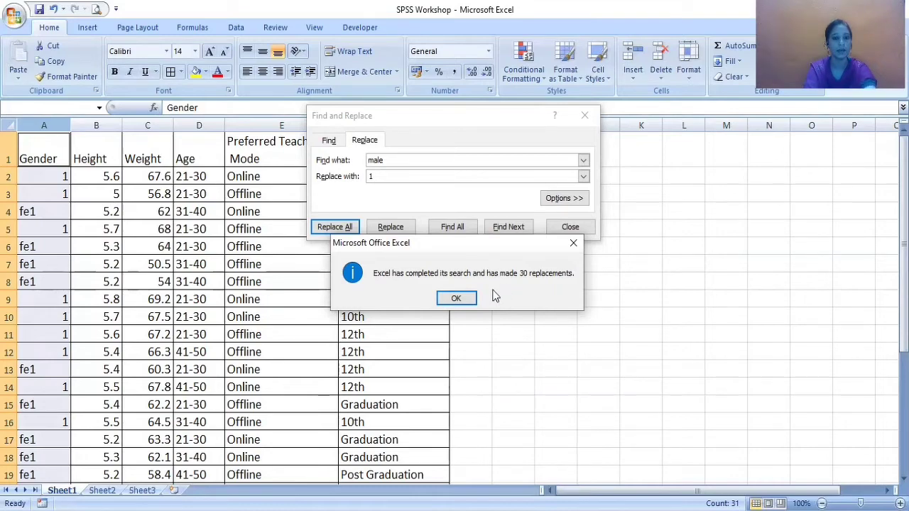
{"action": "left_click", "coordinate": [455, 299]}
{"action": "left_click", "coordinate": [569, 228]}
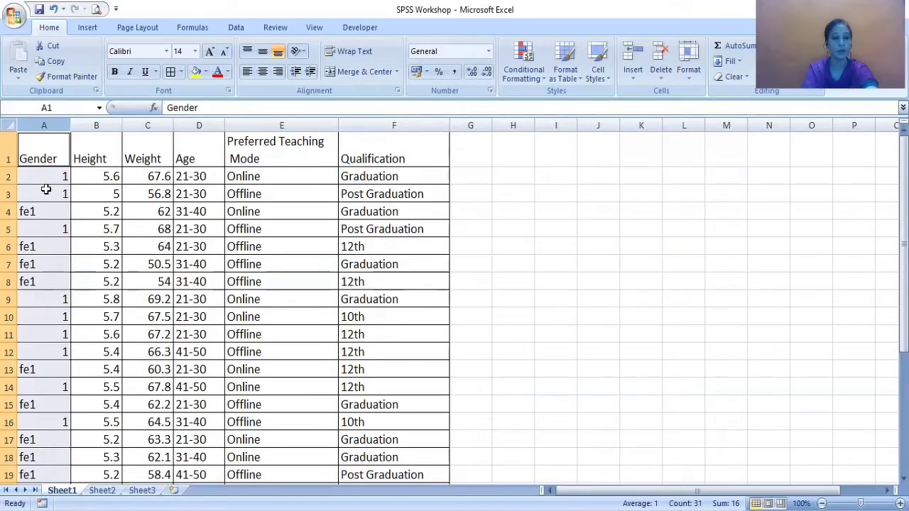
{"action": "key", "text": "ctrl+z"}
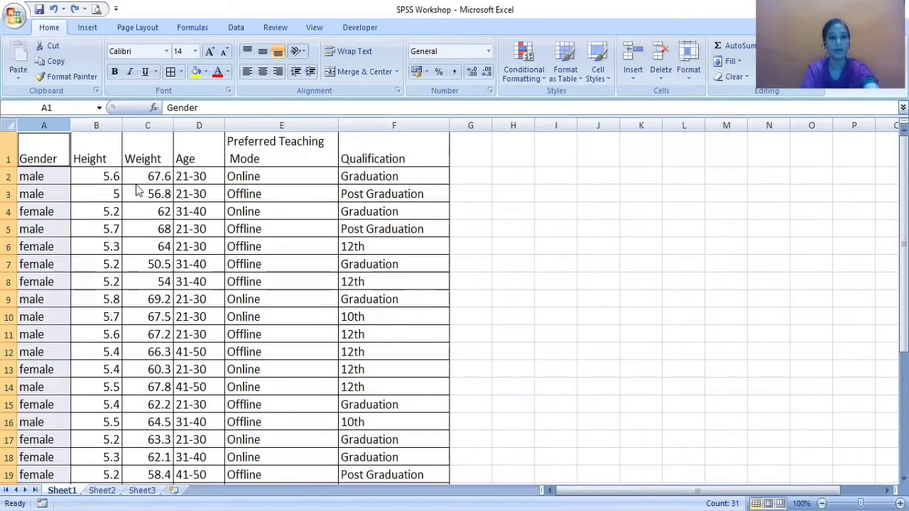
Replace all "female" entries in the Gender column with 2.
{"action": "key", "text": "ctrl+f"}
{"action": "left_click", "coordinate": [370, 157]}
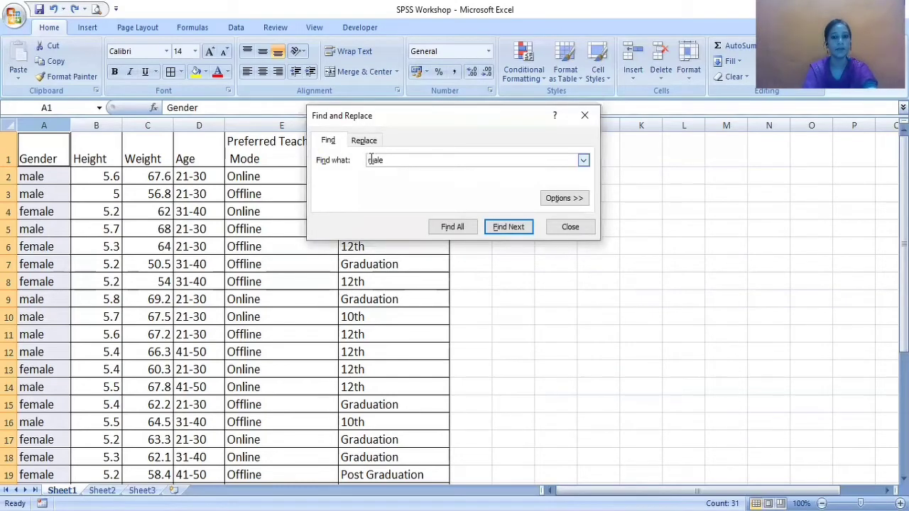
{"action": "type", "text": "femal"}
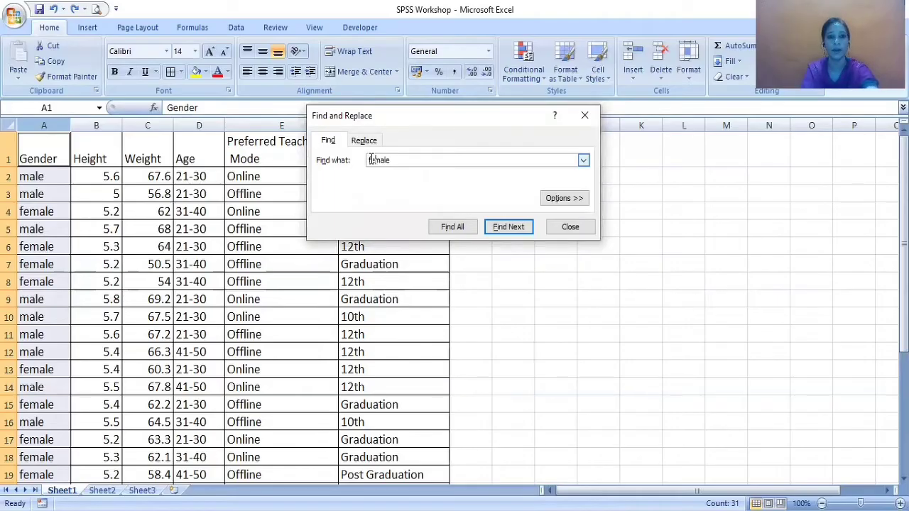
{"action": "type", "text": "e"}
{"action": "left_click", "coordinate": [364, 140]}
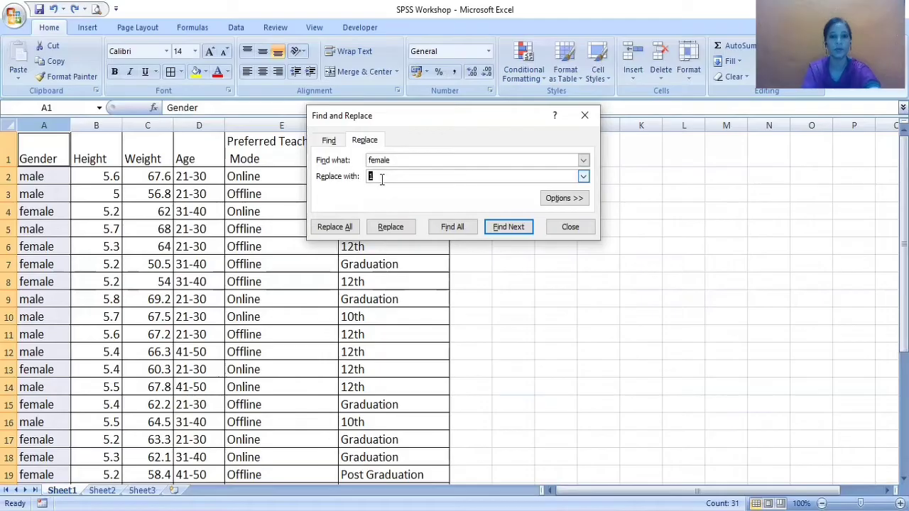
{"action": "type", "text": "2"}
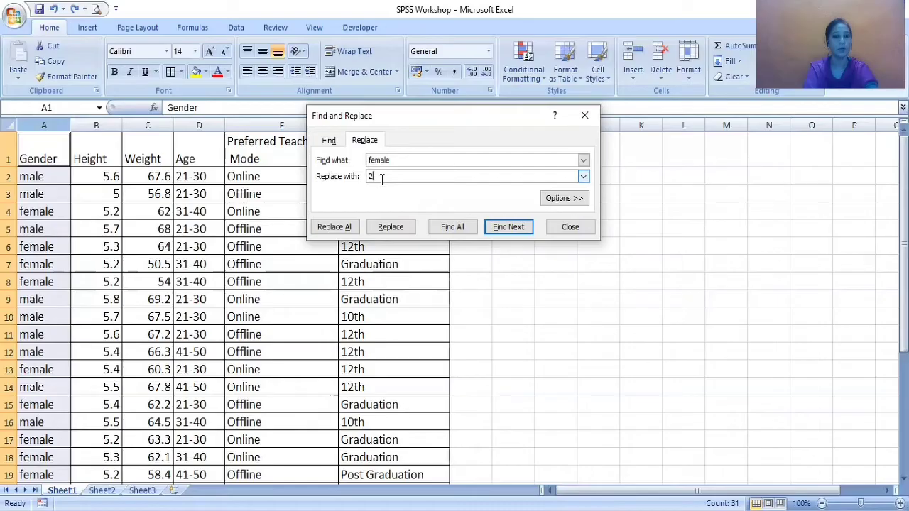
{"action": "left_click", "coordinate": [340, 228]}
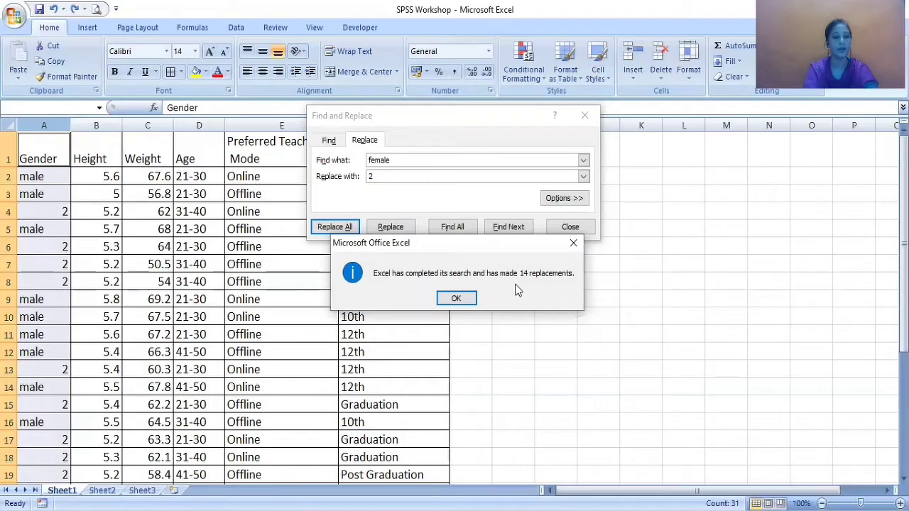
{"action": "left_click", "coordinate": [456, 299]}
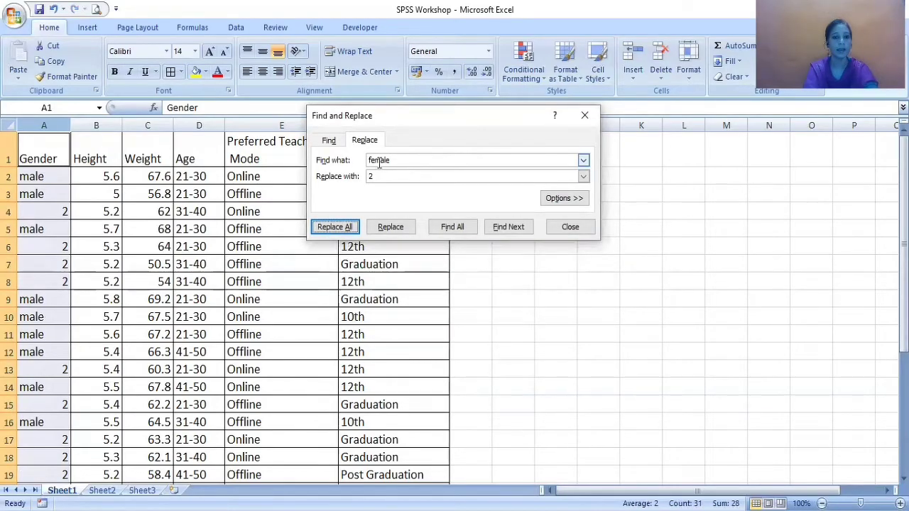
Replace all "male" entries in the Gender column with 1 and close Find and Replace.
{"action": "left_click", "coordinate": [377, 160]}
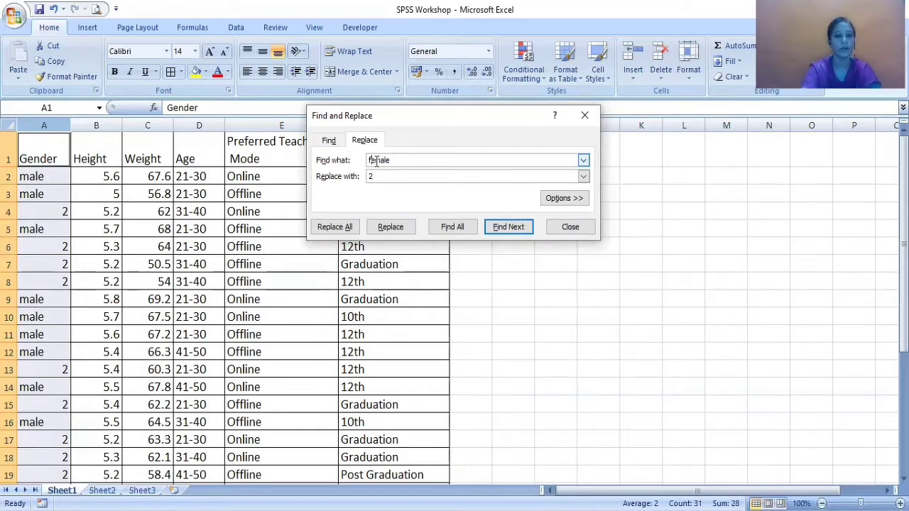
{"action": "key", "text": "BackSpace"}
{"action": "key", "text": "BackSpace"}
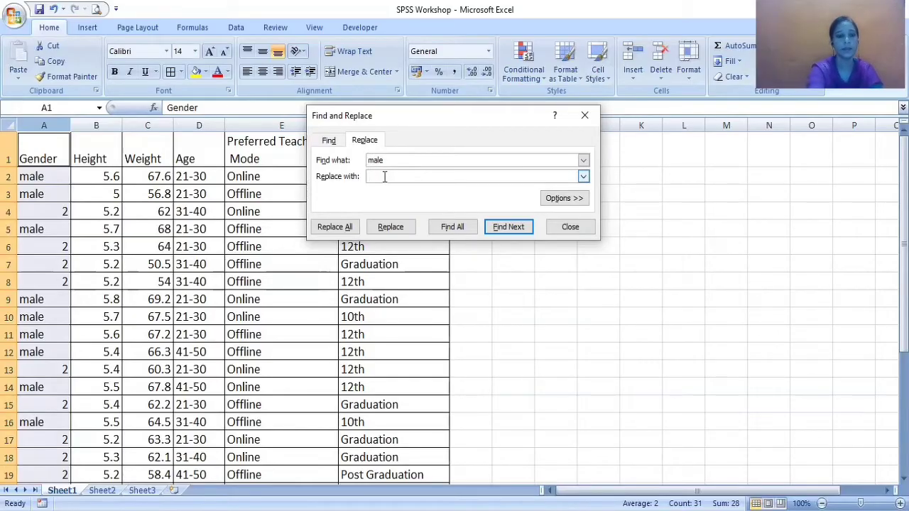
{"action": "key", "text": "BackSpace"}
{"action": "type", "text": "1"}
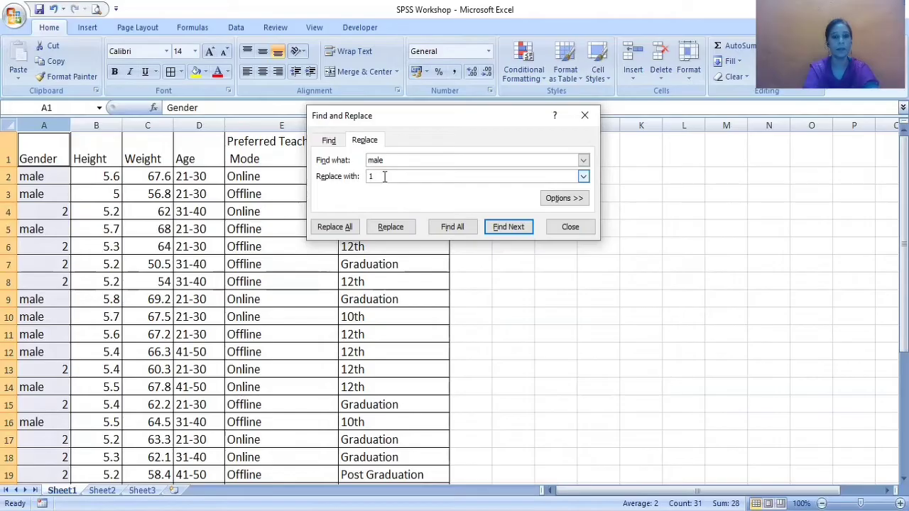
{"action": "left_click", "coordinate": [334, 227]}
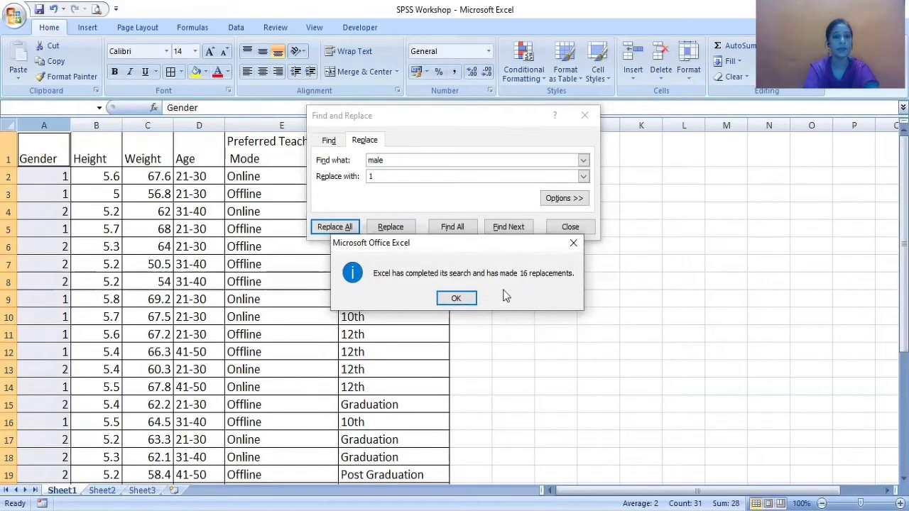
{"action": "left_click", "coordinate": [458, 301]}
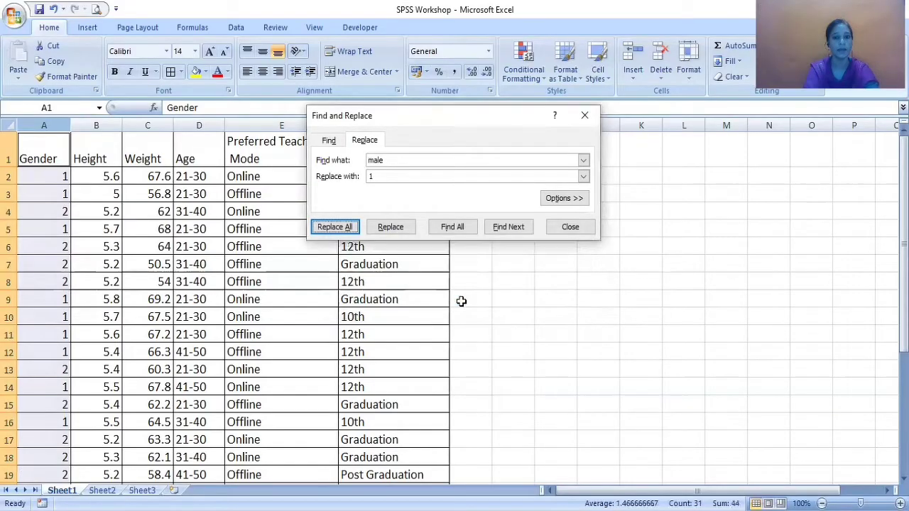
{"action": "left_click", "coordinate": [553, 230]}
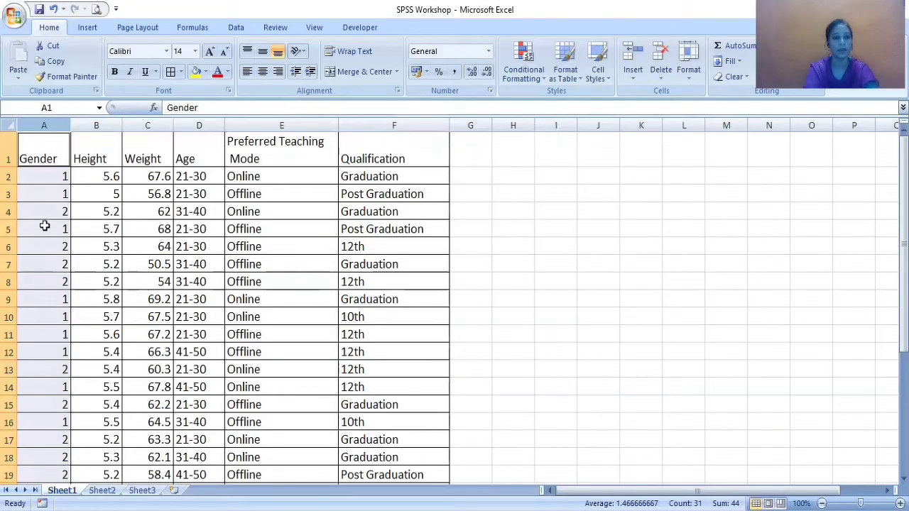
{"action": "left_click", "coordinate": [98, 124]}
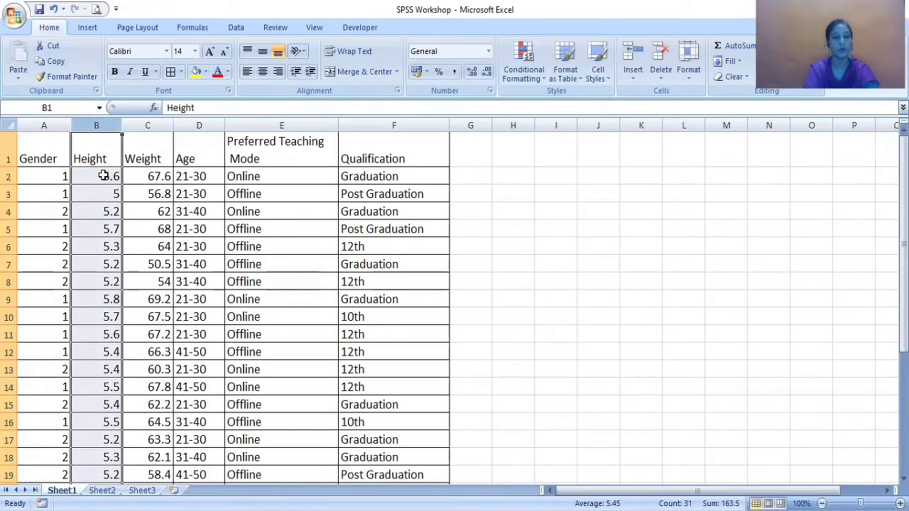
{"action": "left_click", "coordinate": [147, 125]}
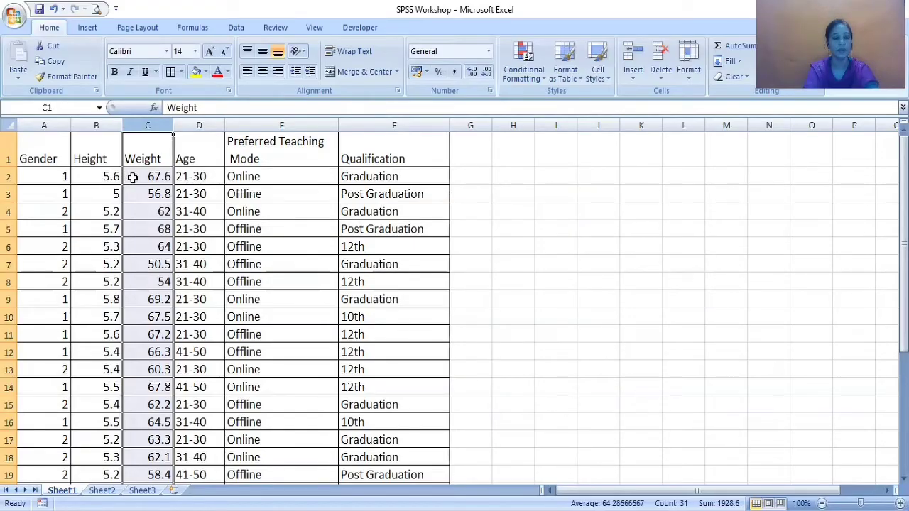
Add a filter to the Age column and check which age groups it contains, keeping all of them selected.
{"action": "left_click", "coordinate": [203, 119]}
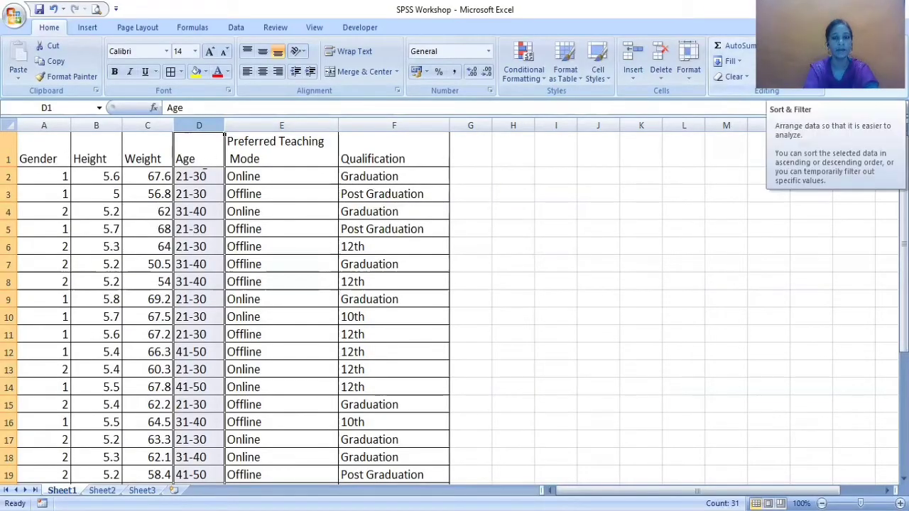
{"action": "left_click", "coordinate": [781, 64]}
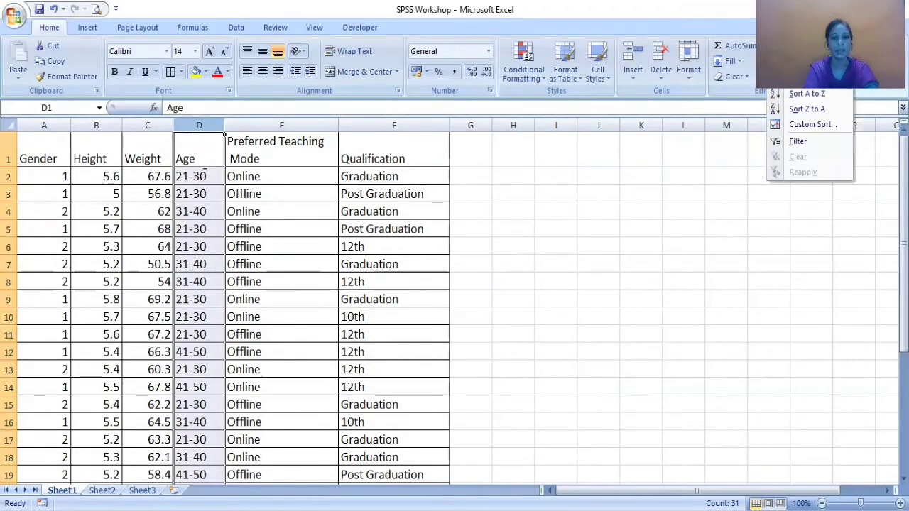
{"action": "left_click", "coordinate": [795, 140]}
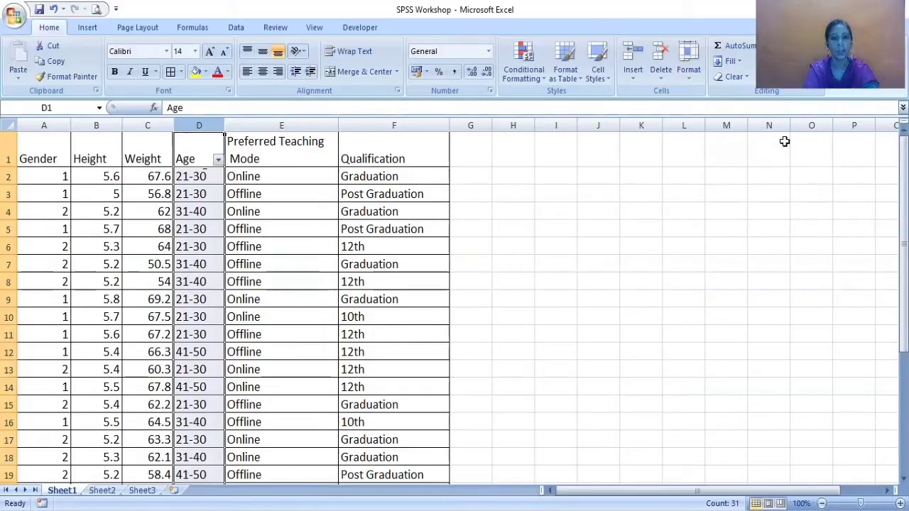
{"action": "left_click", "coordinate": [218, 160]}
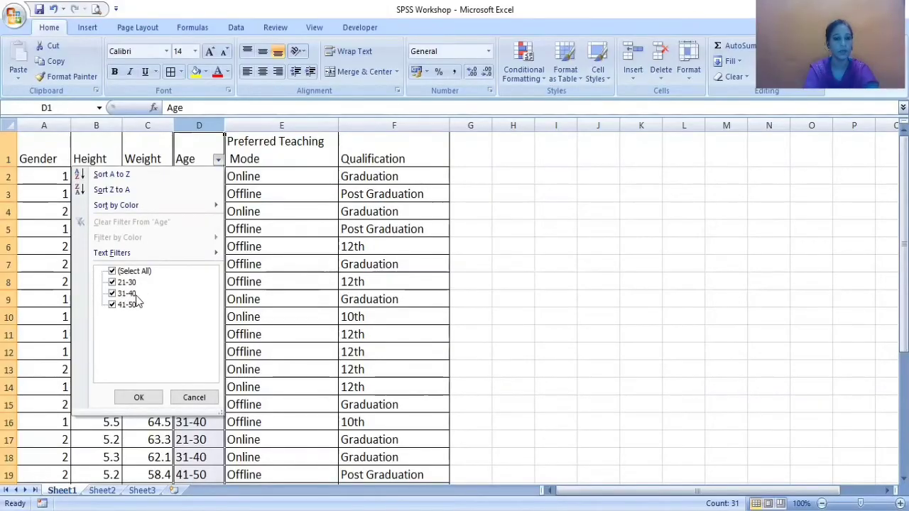
{"action": "left_click", "coordinate": [144, 398]}
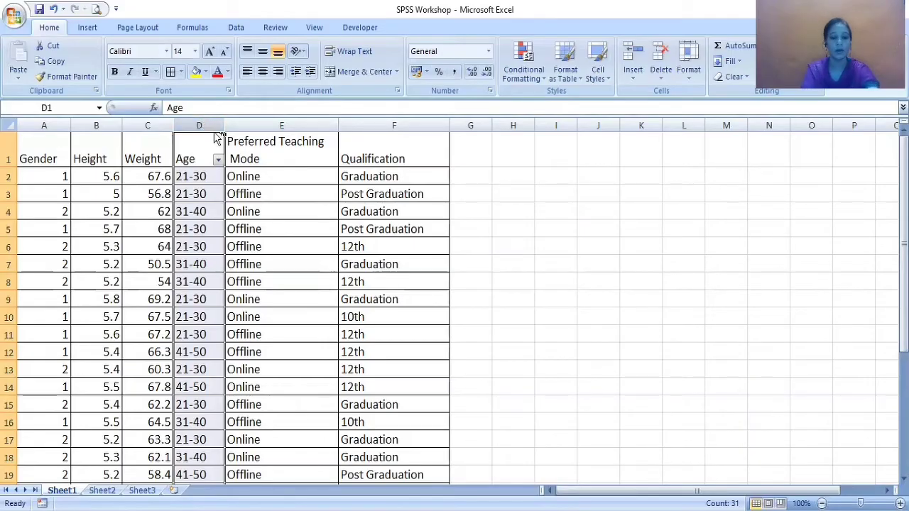
Replace all "21-30" entries in the Age column with 1.
{"action": "key", "text": "ctrl+f"}
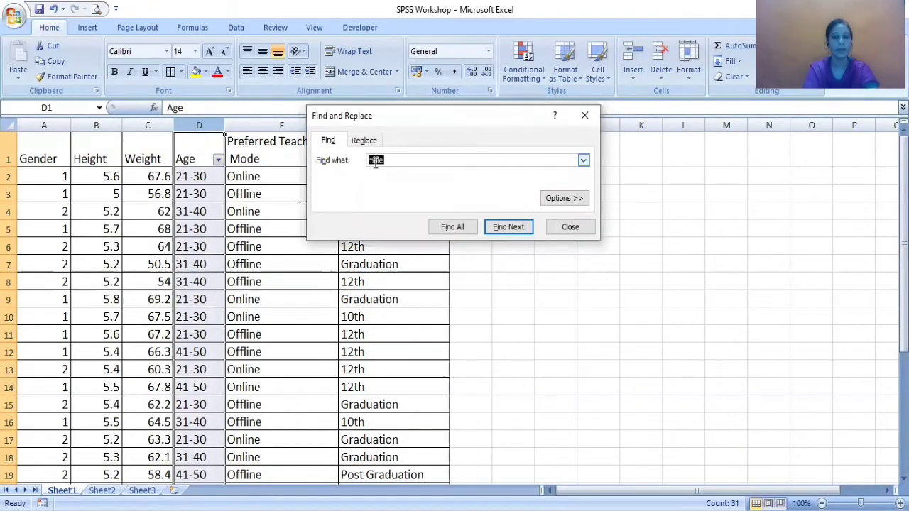
{"action": "type", "text": "21-30"}
{"action": "left_click", "coordinate": [364, 141]}
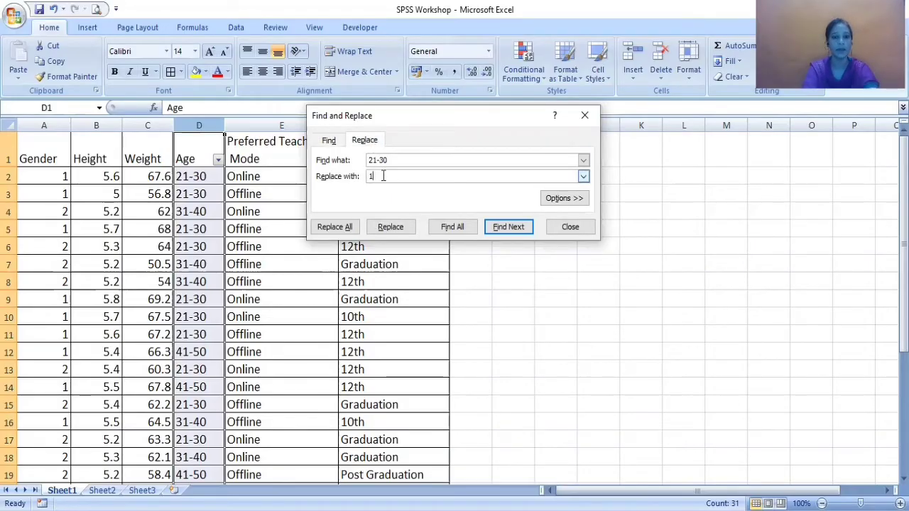
{"action": "left_click", "coordinate": [350, 228]}
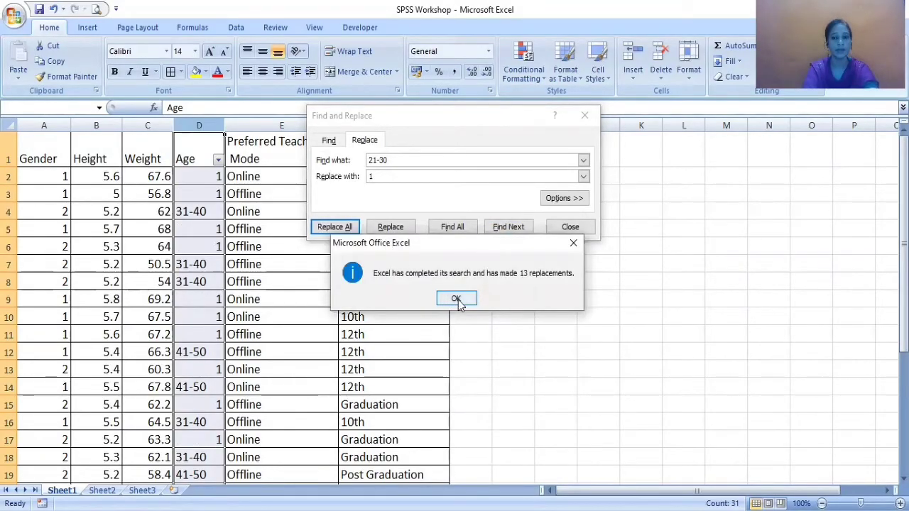
{"action": "left_click", "coordinate": [456, 299]}
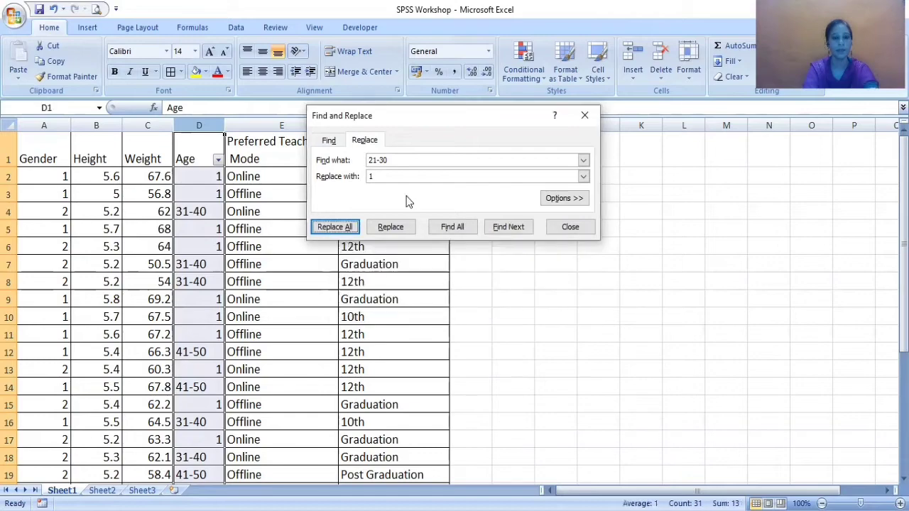
Replace all "31-40" entries in the Age column with 2.
{"action": "left_click", "coordinate": [397, 157]}
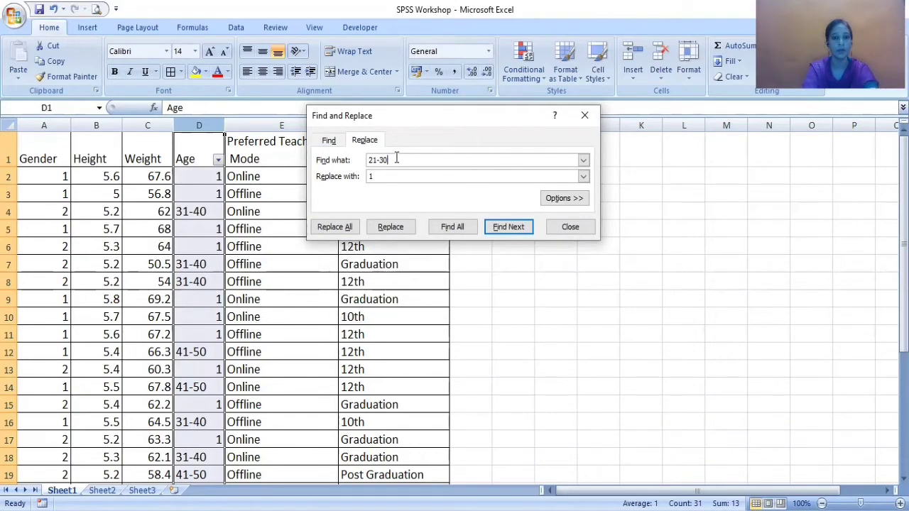
{"action": "key", "text": "BackSpace"}
{"action": "key", "text": "BackSpace"}
{"action": "key", "text": "BackSpace"}
{"action": "key", "text": "BackSpace"}
{"action": "key", "text": "BackSpace"}
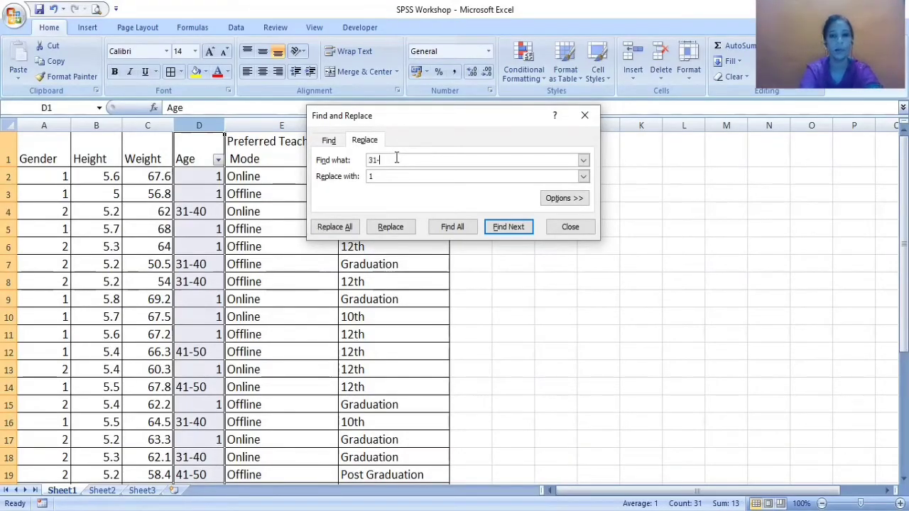
{"action": "left_click", "coordinate": [384, 176]}
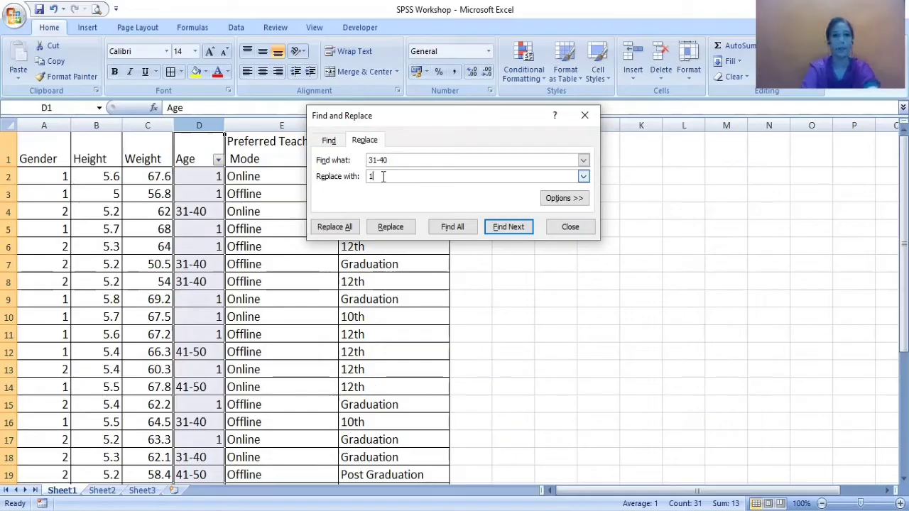
{"action": "key", "text": "BackSpace"}
{"action": "type", "text": "2"}
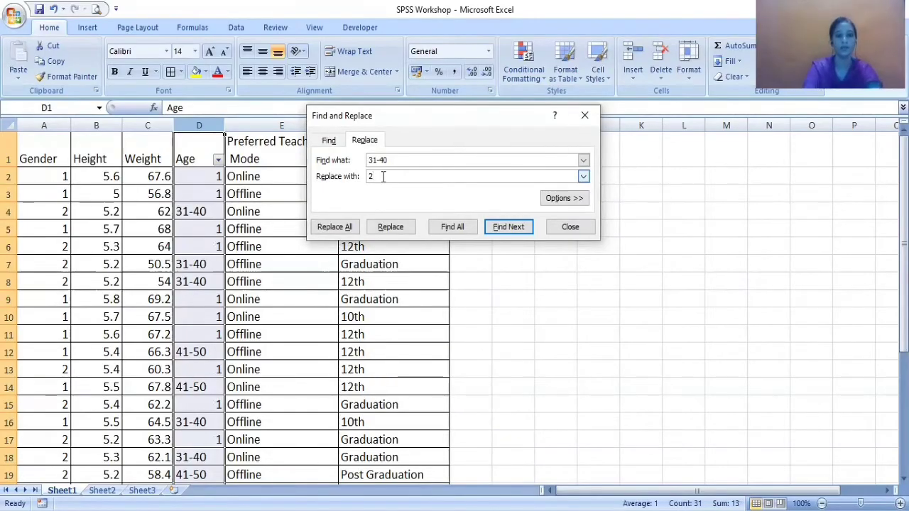
{"action": "left_click", "coordinate": [344, 229]}
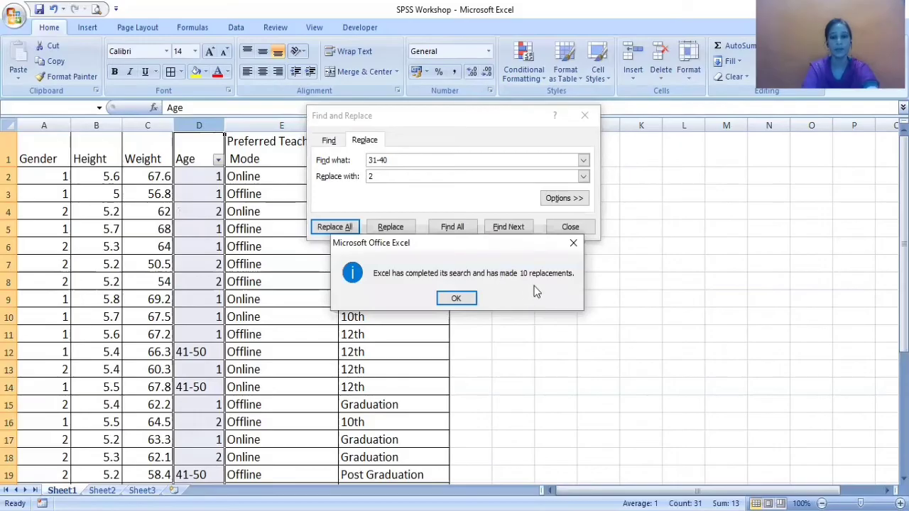
{"action": "left_click", "coordinate": [456, 298]}
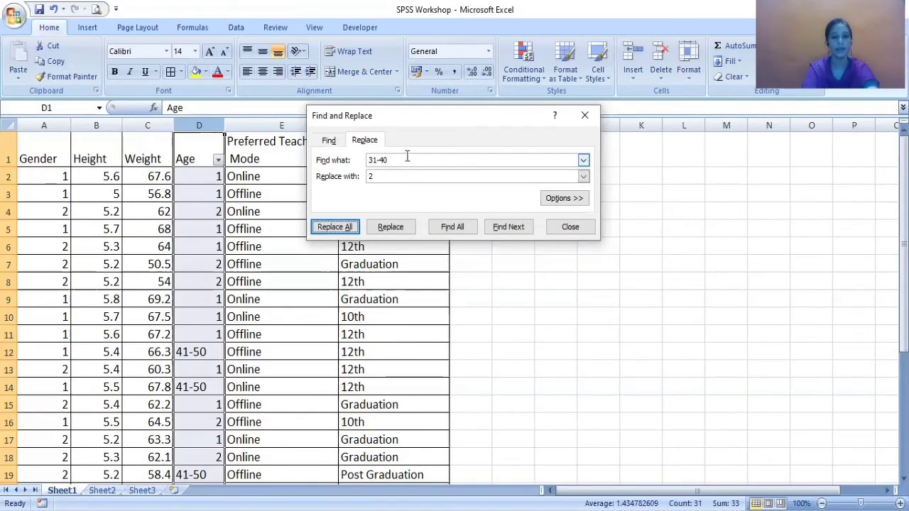
Replace all "41-50" entries in the Age column with 3 and close Find and Replace.
{"action": "left_click_drag", "start_coordinate": [406, 154], "coordinate": [364, 157]}
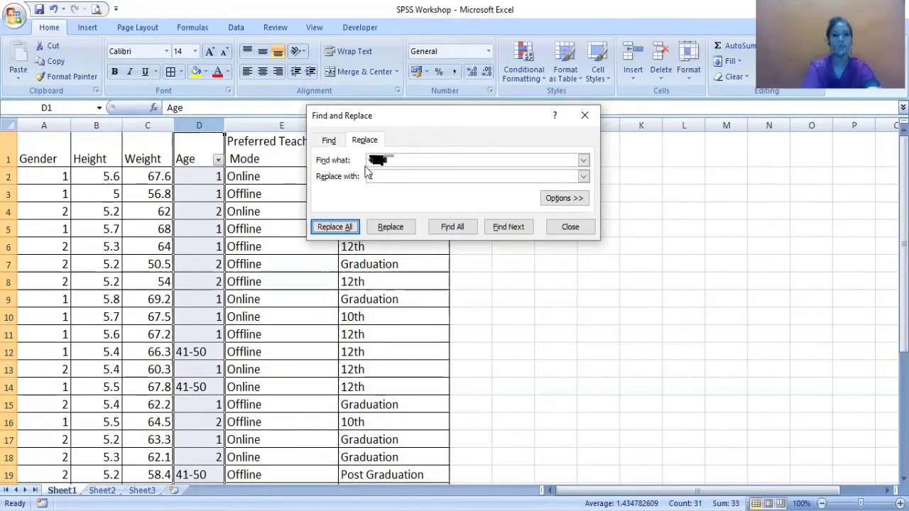
{"action": "double_click", "coordinate": [378, 176]}
{"action": "type", "text": "3"}
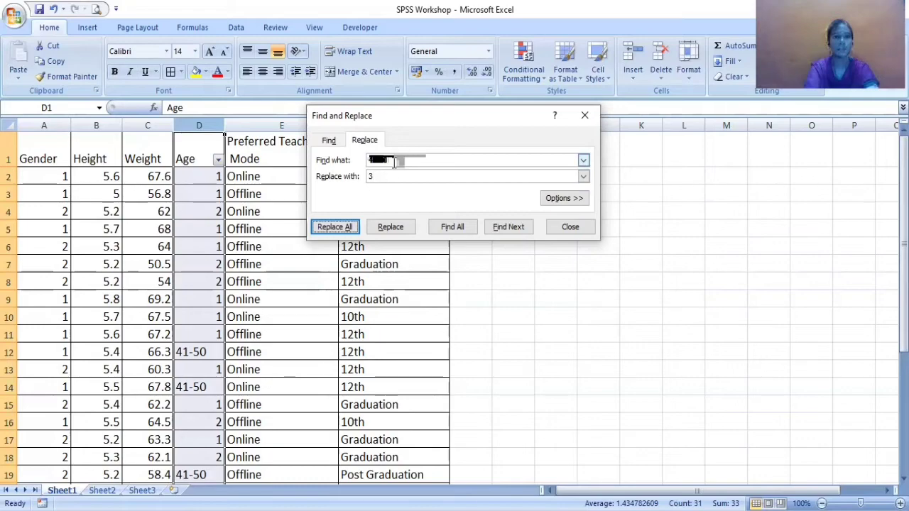
{"action": "left_click", "coordinate": [351, 229]}
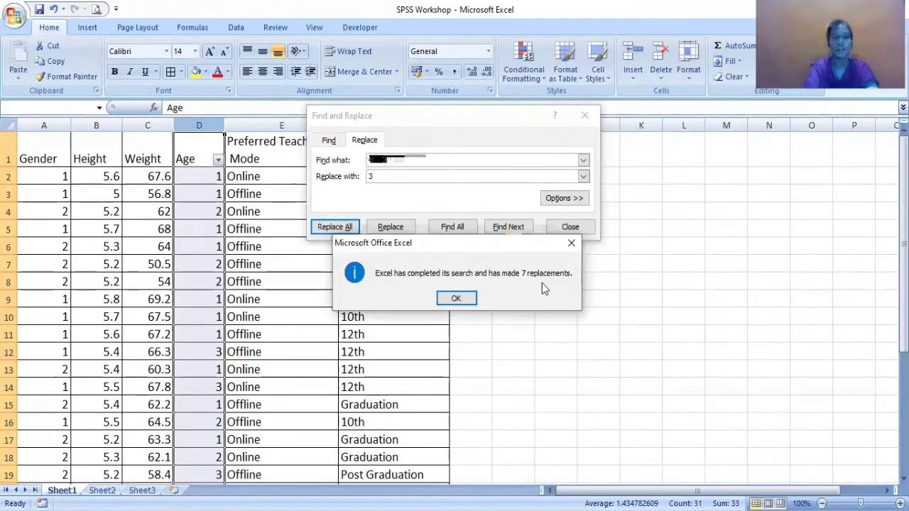
{"action": "left_click", "coordinate": [456, 298]}
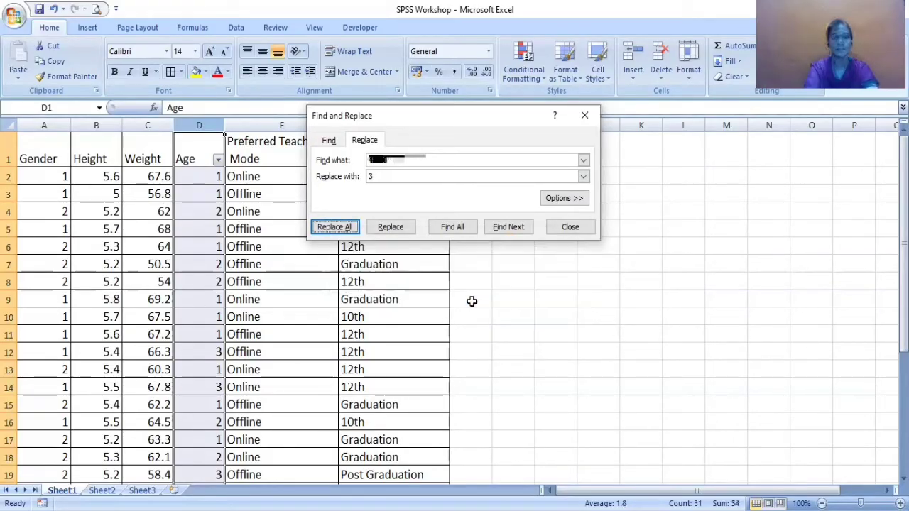
{"action": "left_click", "coordinate": [559, 229]}
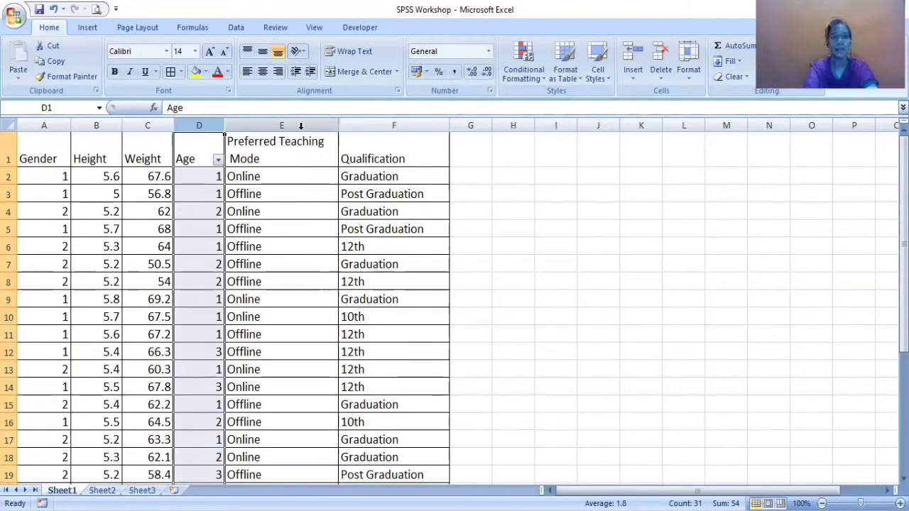
Replace all "online" entries in the Preferred Teaching Mode column with 1.
{"action": "left_click", "coordinate": [300, 126]}
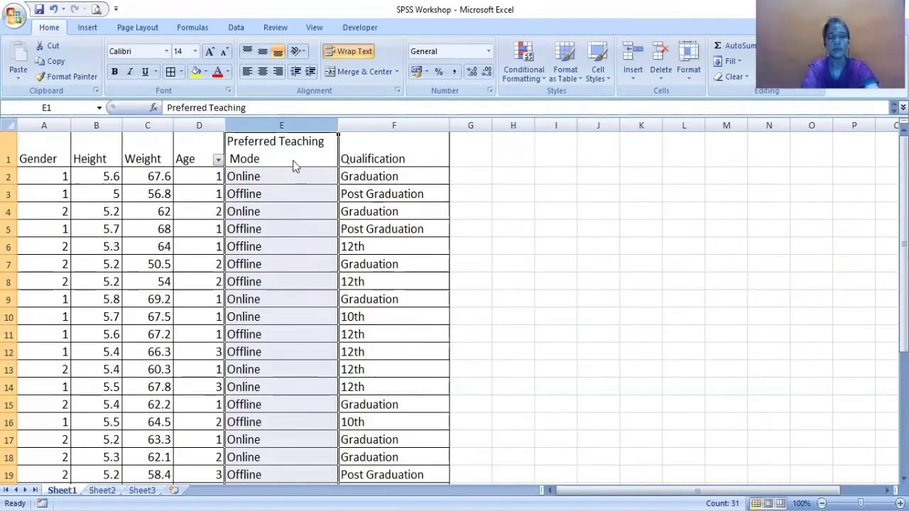
{"action": "key", "text": "ctrl+f"}
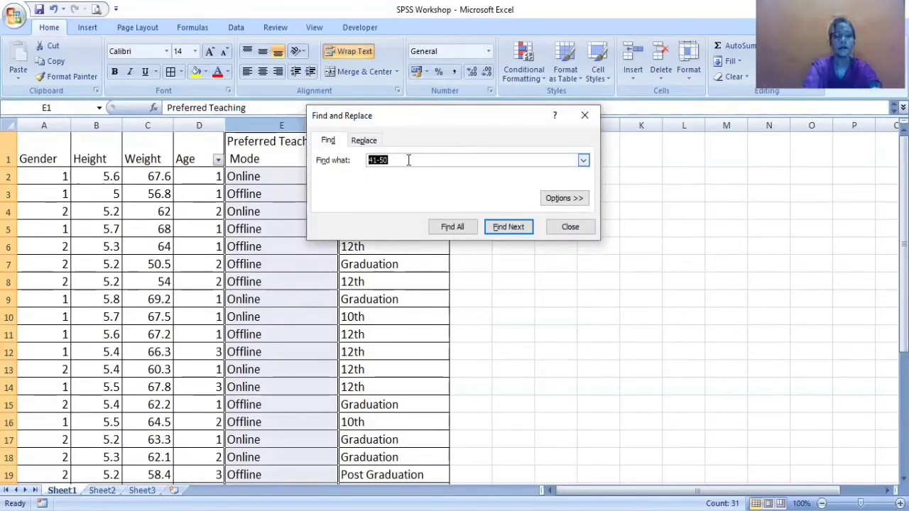
{"action": "type", "text": "online"}
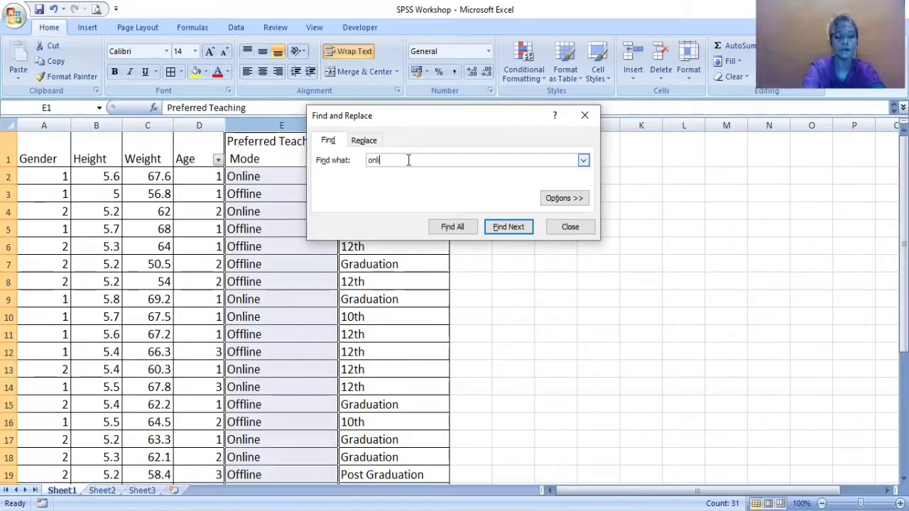
{"action": "left_click", "coordinate": [375, 142]}
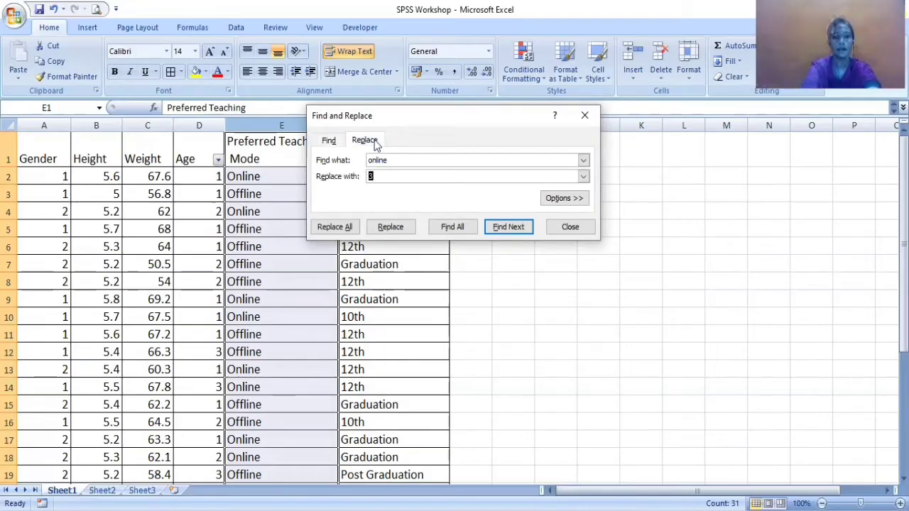
{"action": "type", "text": "1"}
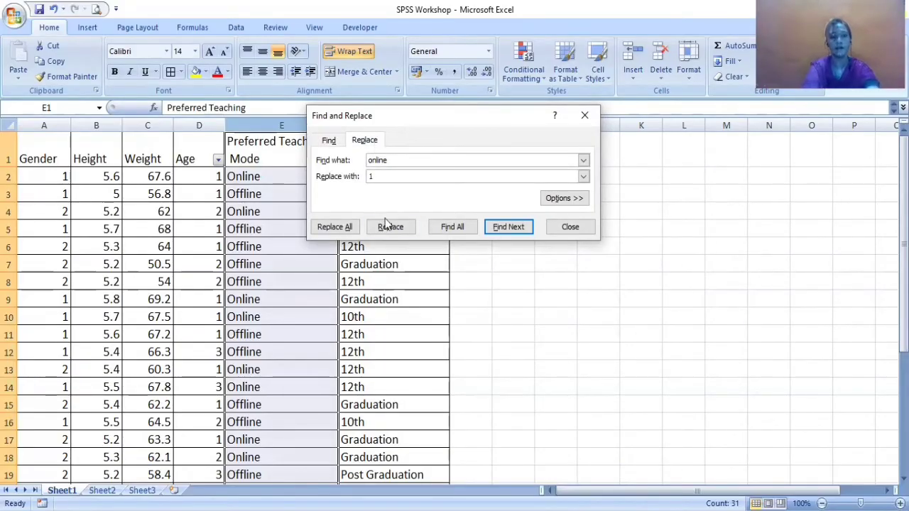
{"action": "left_click", "coordinate": [334, 227]}
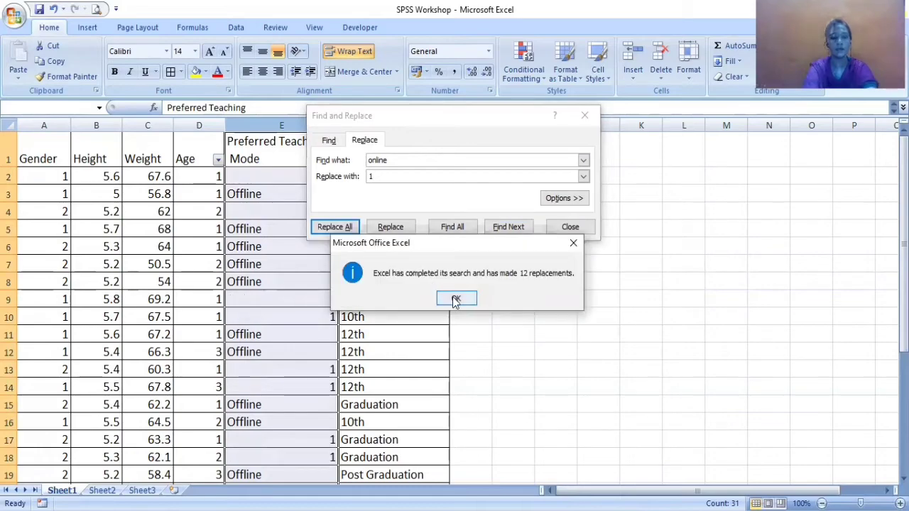
{"action": "left_click", "coordinate": [456, 299]}
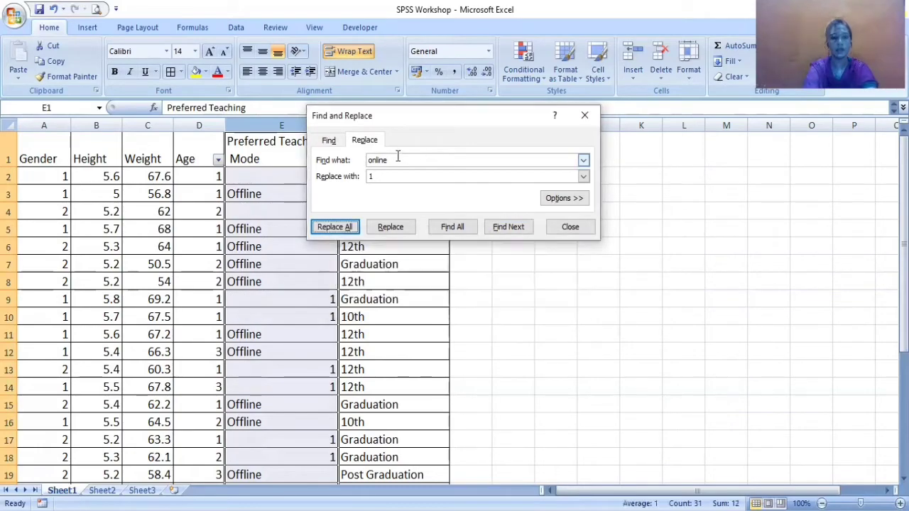
Replace all "offline" entries in the Preferred Teaching Mode column with 2 and close Find and Replace.
{"action": "left_click_drag", "start_coordinate": [395, 159], "coordinate": [355, 161]}
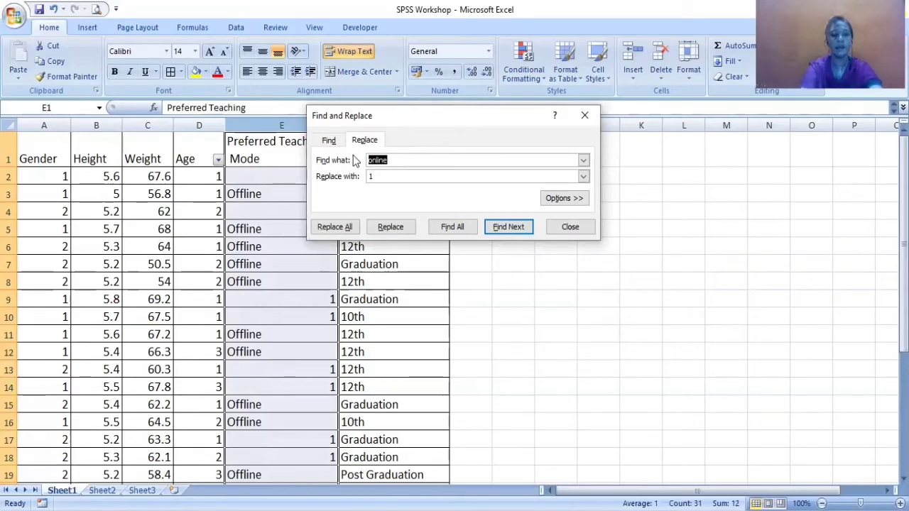
{"action": "type", "text": "offline"}
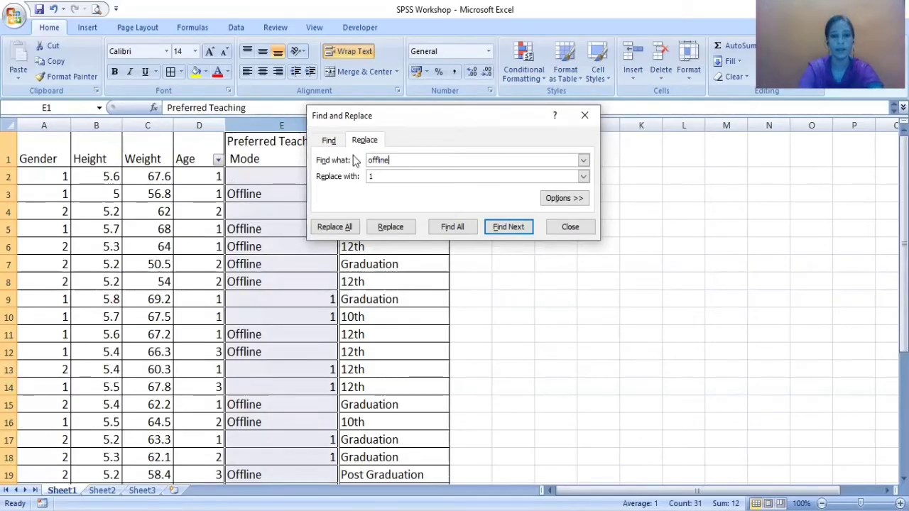
{"action": "left_click", "coordinate": [377, 176]}
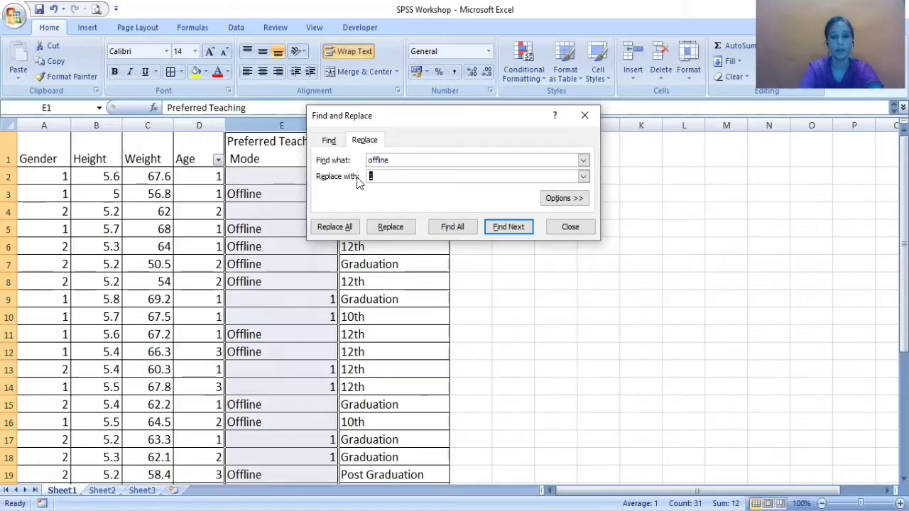
{"action": "type", "text": "2"}
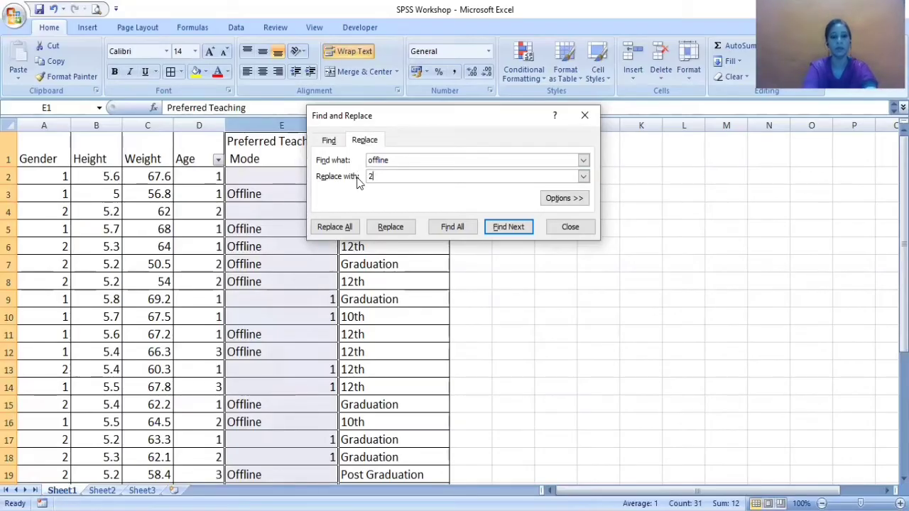
{"action": "left_click", "coordinate": [346, 225]}
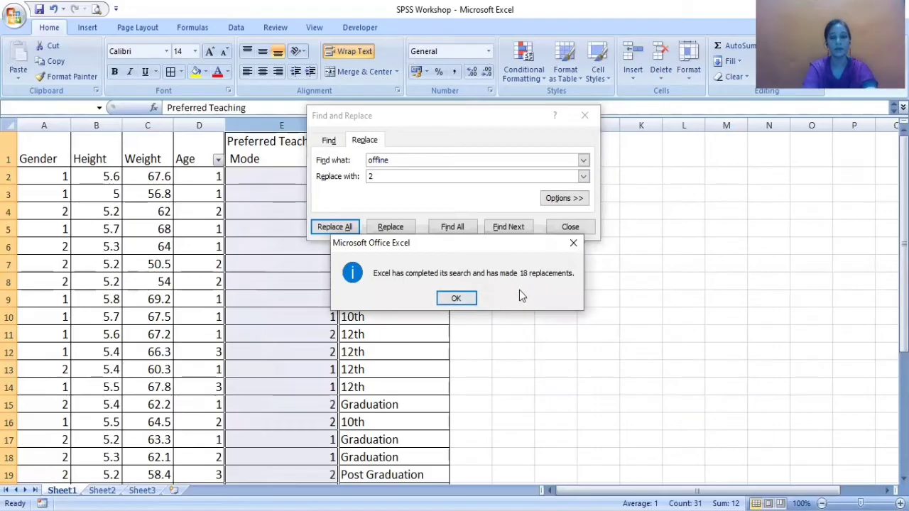
{"action": "left_click", "coordinate": [470, 299]}
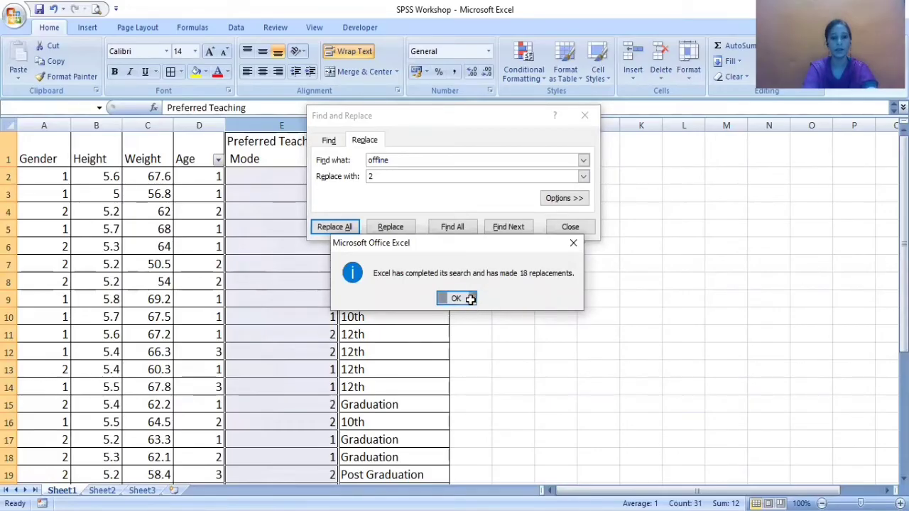
{"action": "left_click", "coordinate": [568, 228]}
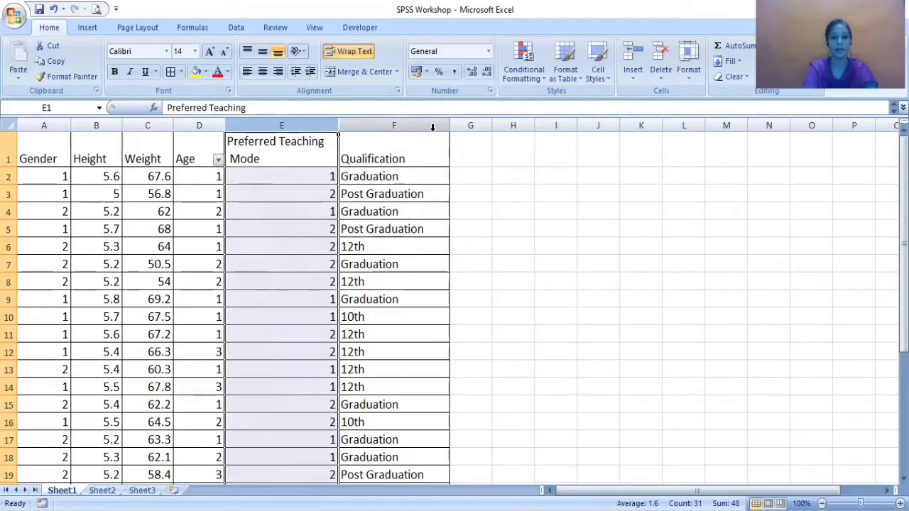
Replace all "10th" entries in the Qualification column with 1.
{"action": "left_click", "coordinate": [428, 125]}
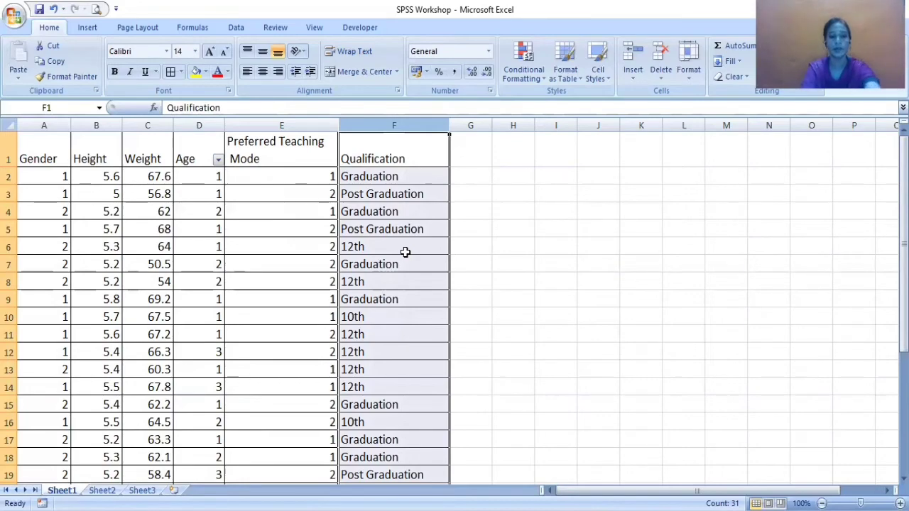
{"action": "key", "text": "ctrl+f"}
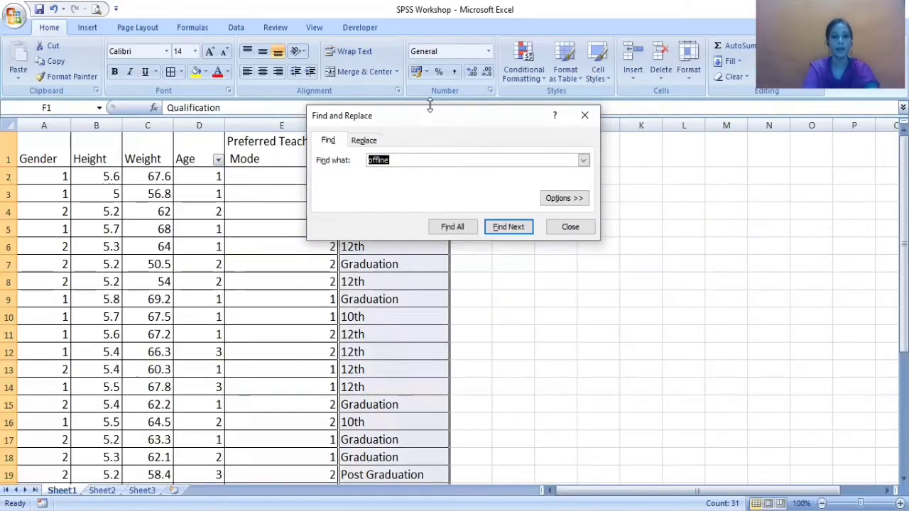
{"action": "left_click_drag", "start_coordinate": [427, 118], "coordinate": [516, 130]}
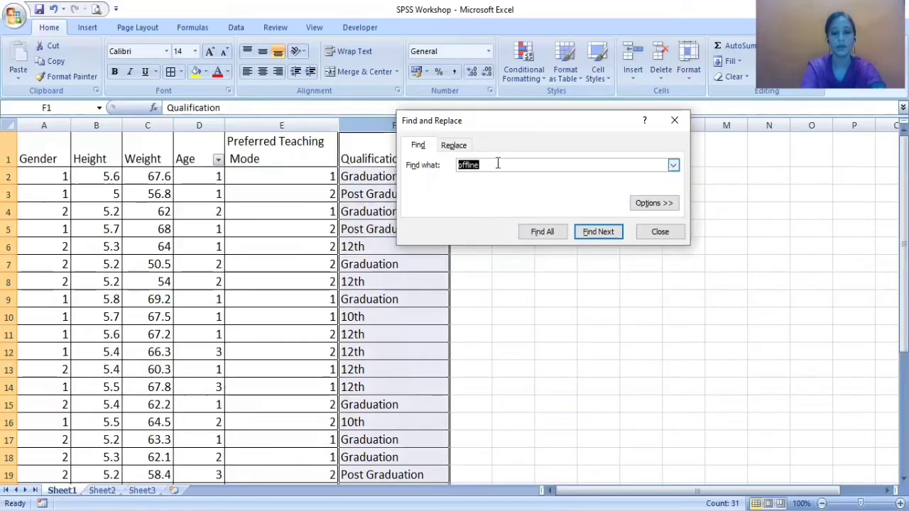
{"action": "type", "text": "10th"}
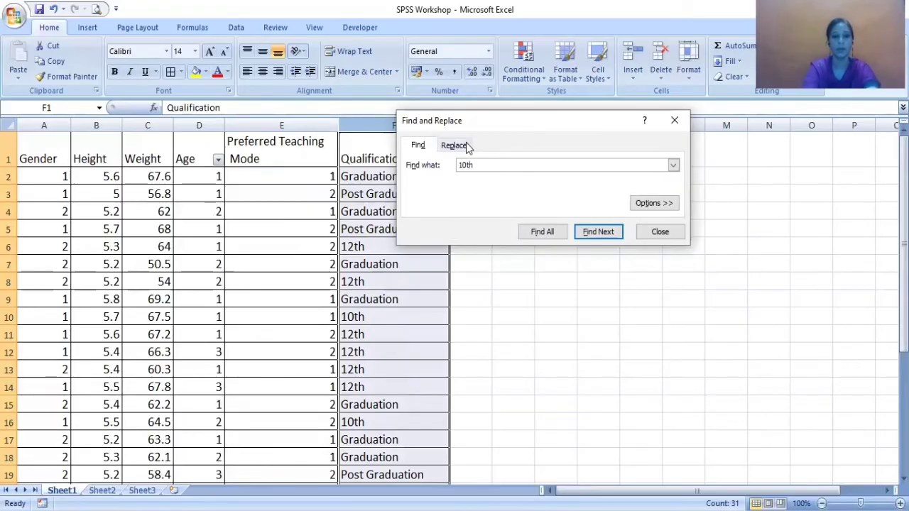
{"action": "left_click", "coordinate": [454, 145]}
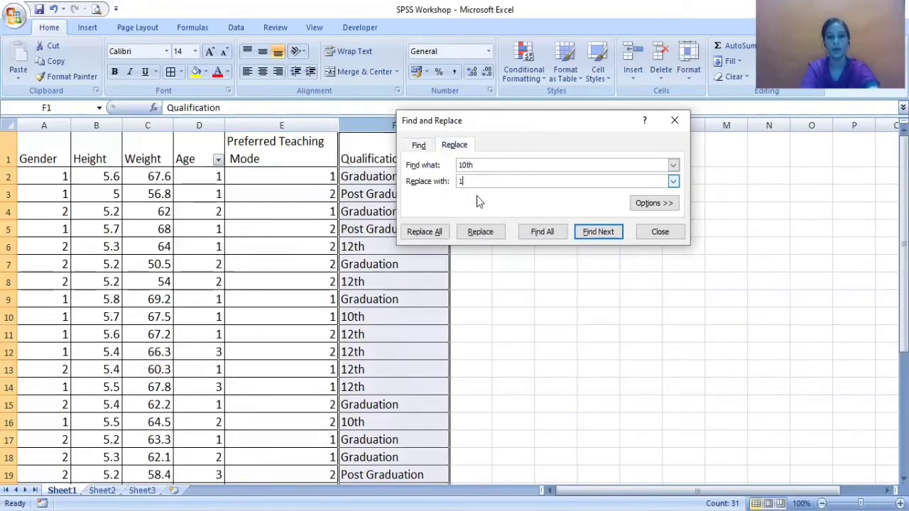
{"action": "left_click", "coordinate": [430, 237]}
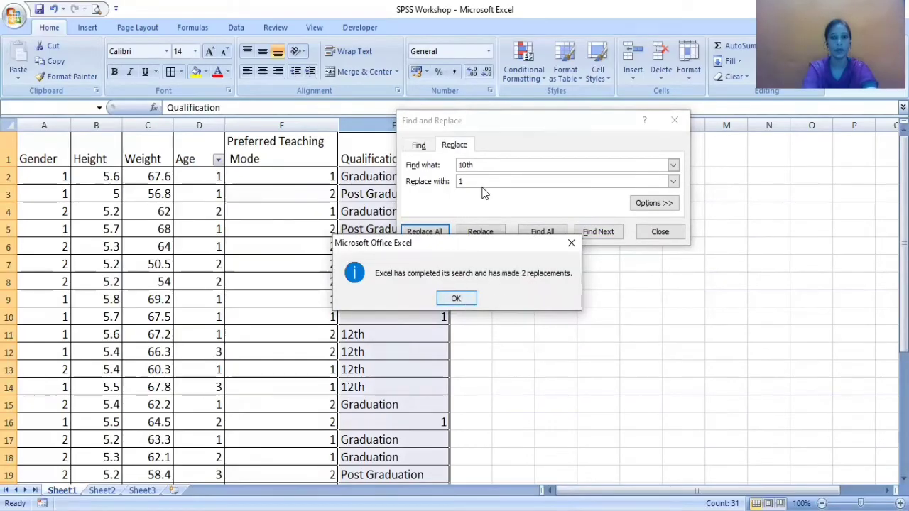
{"action": "left_click", "coordinate": [456, 298]}
Replace all "12th" entries in the Qualification column with 2.
{"action": "left_click", "coordinate": [465, 164]}
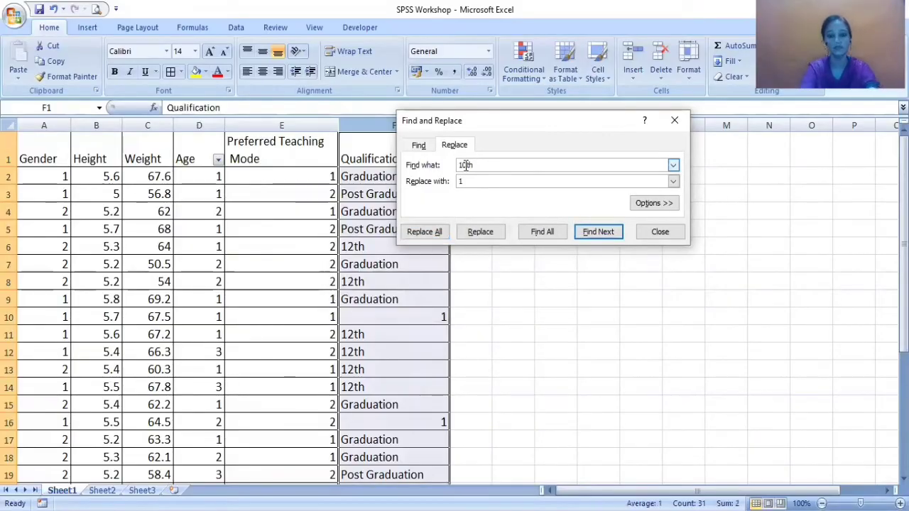
{"action": "left_click", "coordinate": [465, 182]}
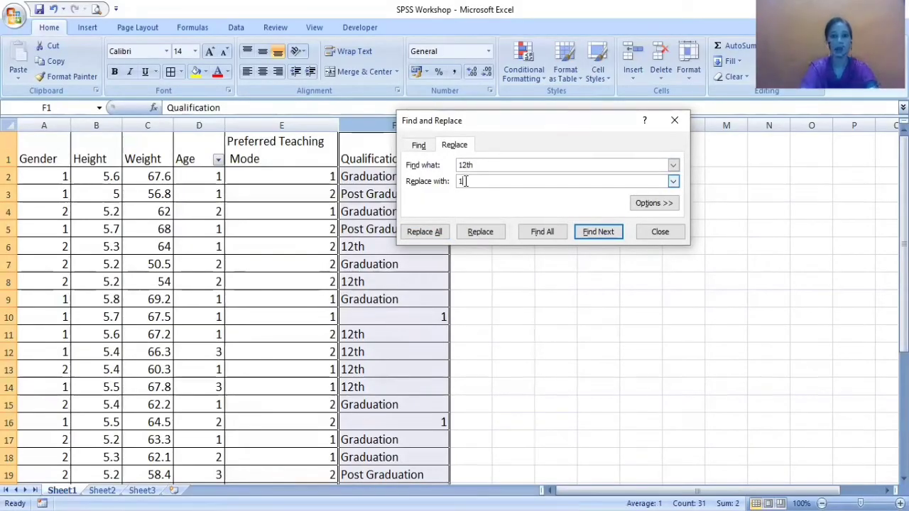
{"action": "key", "text": "BackSpace"}
{"action": "type", "text": "2"}
{"action": "left_click", "coordinate": [429, 234]}
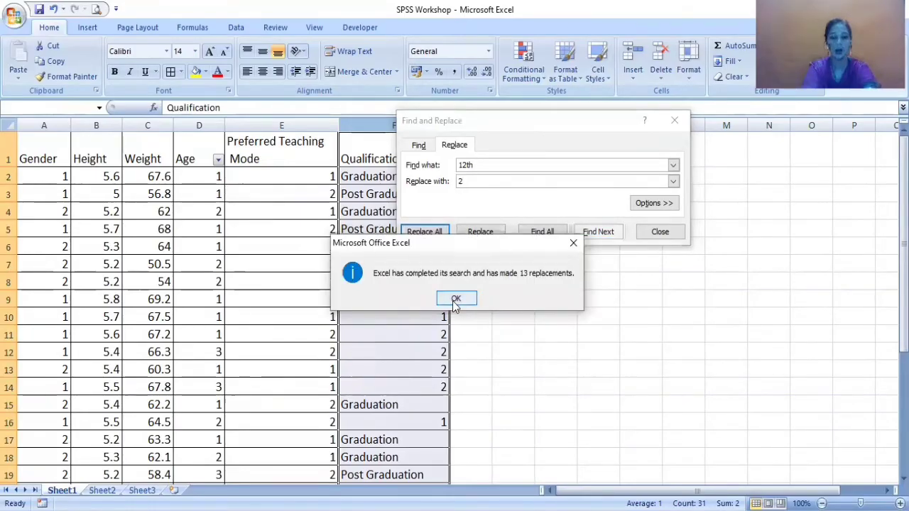
{"action": "left_click", "coordinate": [456, 299]}
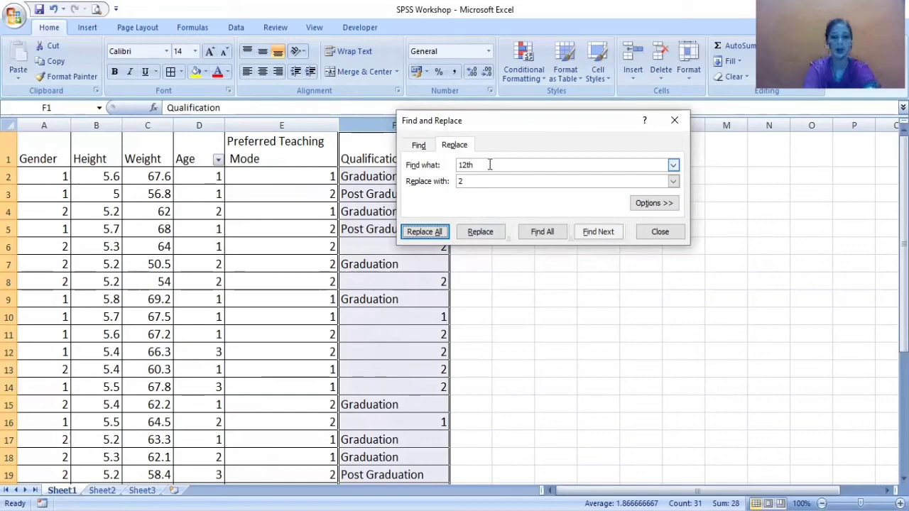
Replace all "Post Graduation" entries in the Qualification column with 4.
{"action": "left_click_drag", "start_coordinate": [489, 165], "coordinate": [445, 165]}
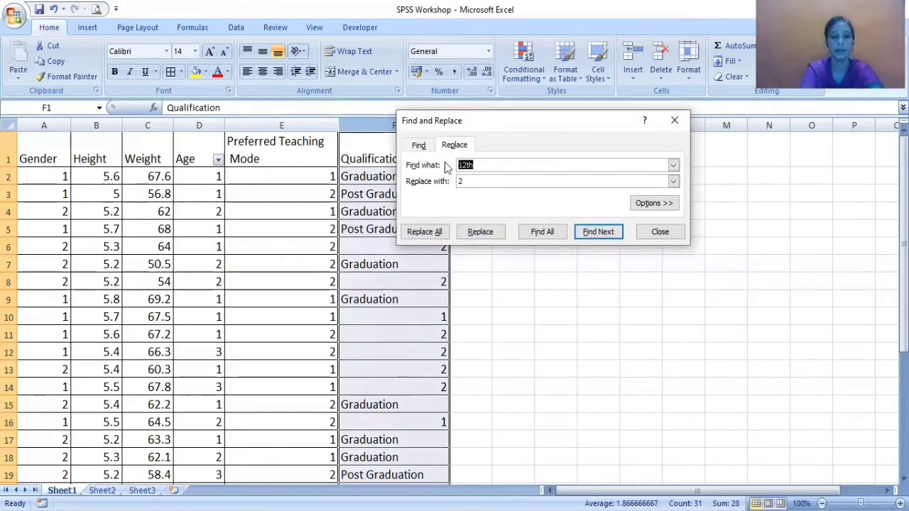
{"action": "type", "text": "Post Grad"}
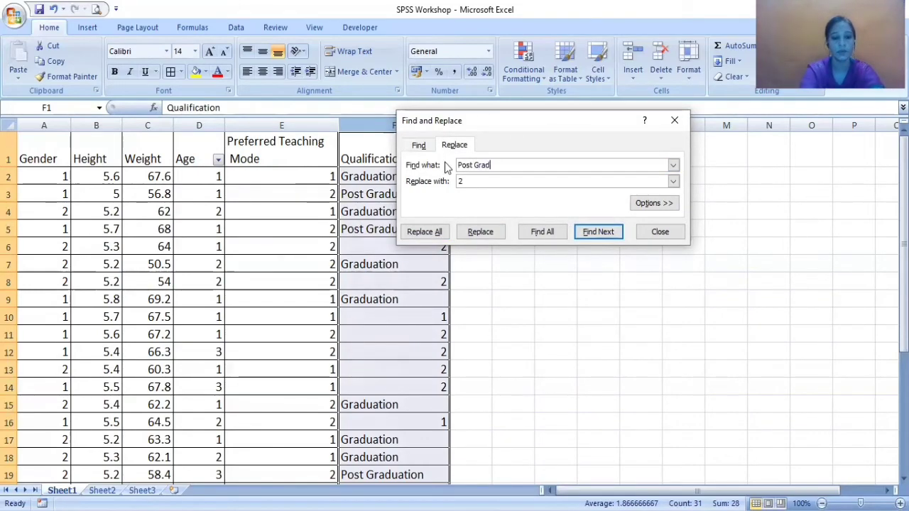
{"action": "type", "text": "uation"}
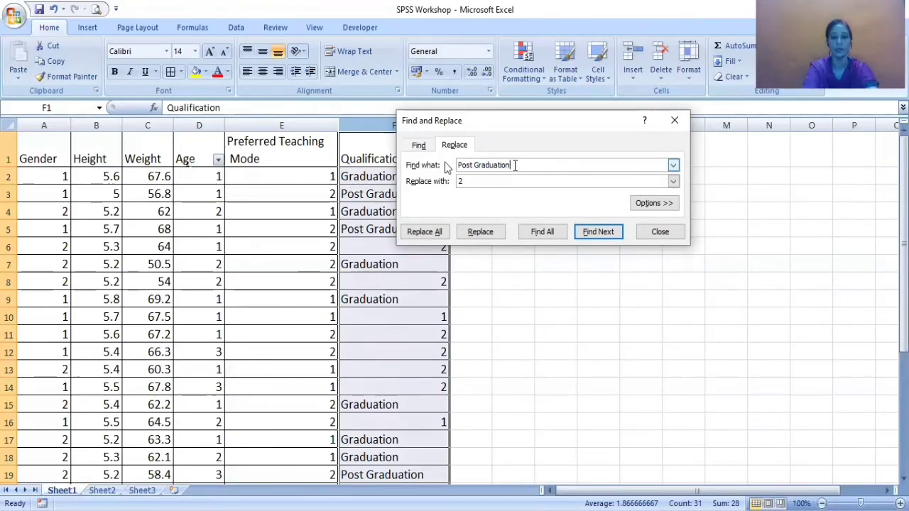
{"action": "left_click", "coordinate": [469, 181]}
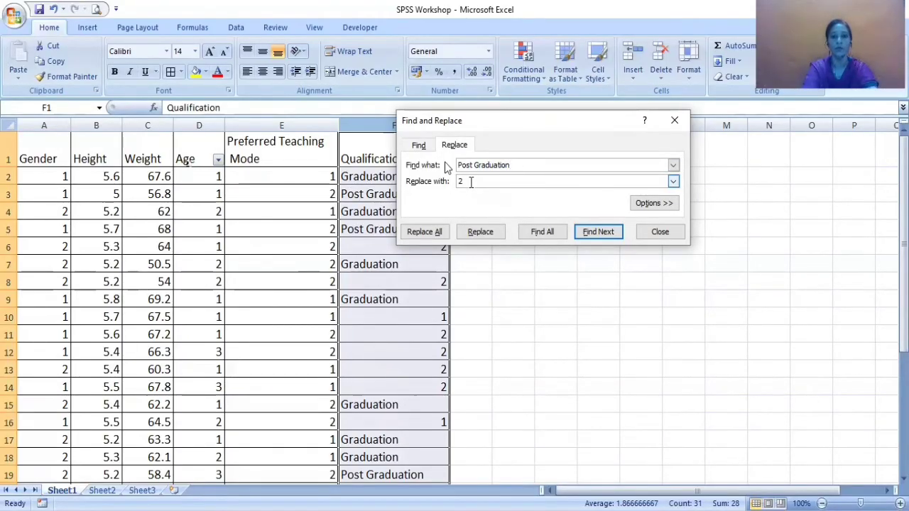
{"action": "key", "text": "BackSpace"}
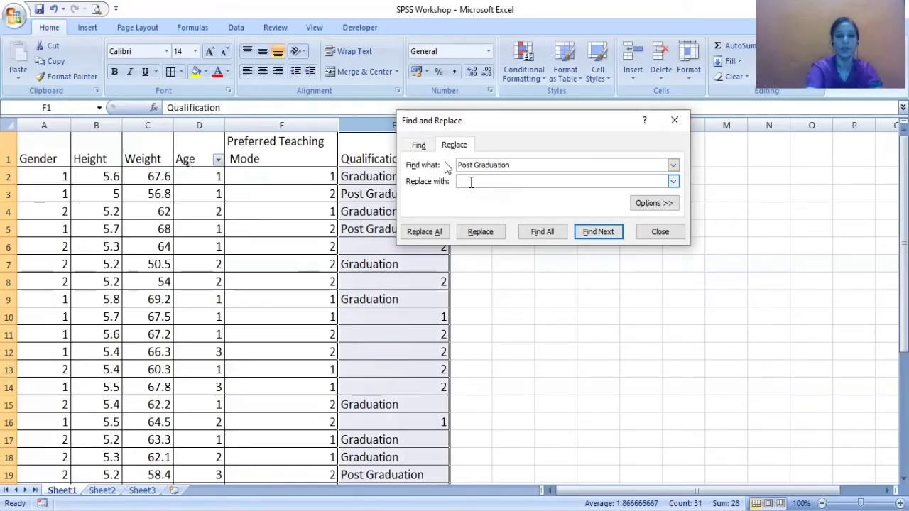
{"action": "type", "text": "4"}
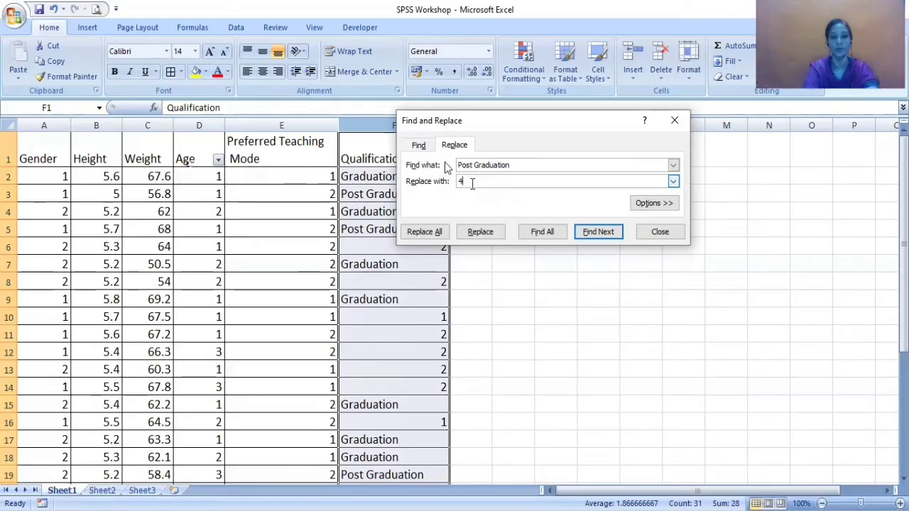
{"action": "left_click", "coordinate": [430, 232]}
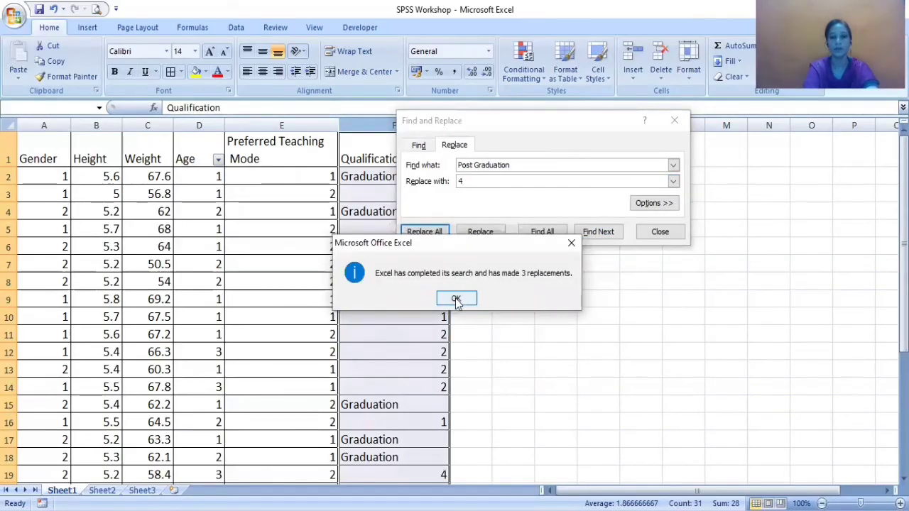
{"action": "left_click", "coordinate": [456, 302]}
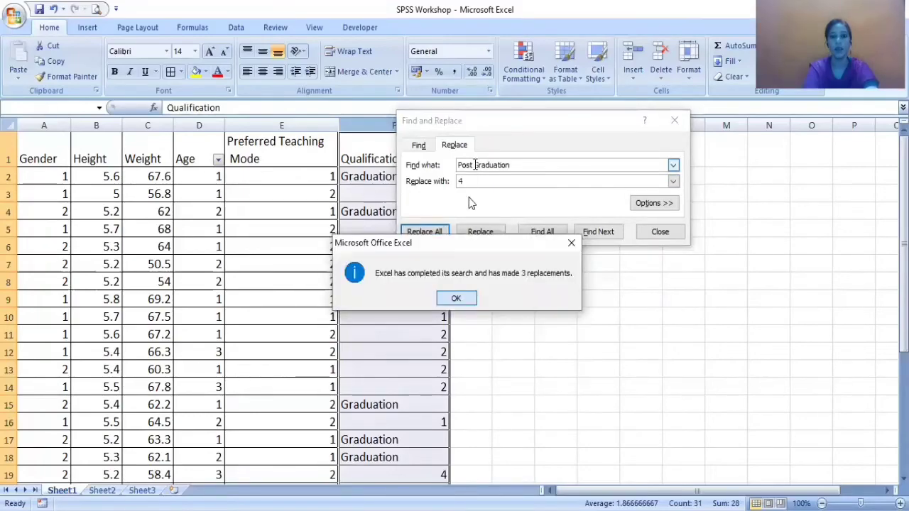
Replace all "Graduation" entries in the Qualification column with 3 and close Find and Replace.
{"action": "left_click", "coordinate": [472, 165]}
{"action": "left_click_drag", "start_coordinate": [472, 164], "coordinate": [455, 167]}
{"action": "key", "text": "BackSpace"}
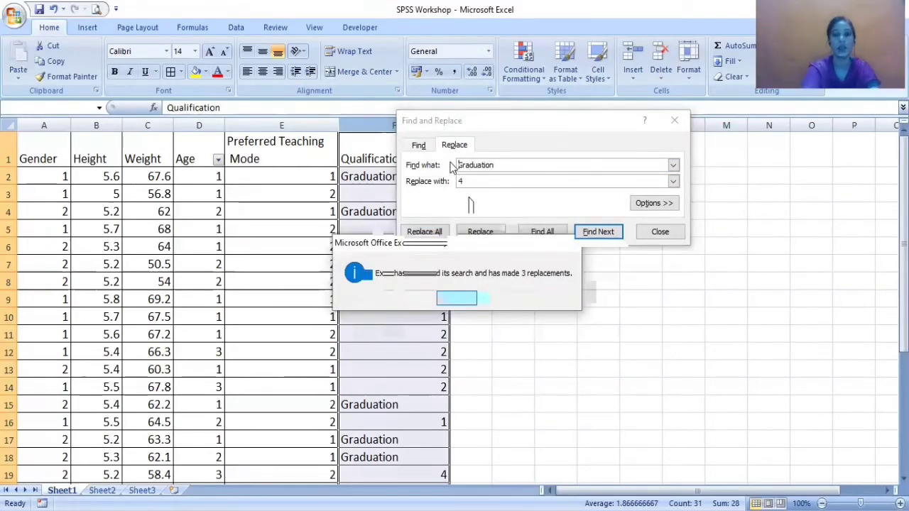
{"action": "left_click_drag", "start_coordinate": [469, 181], "coordinate": [454, 182]}
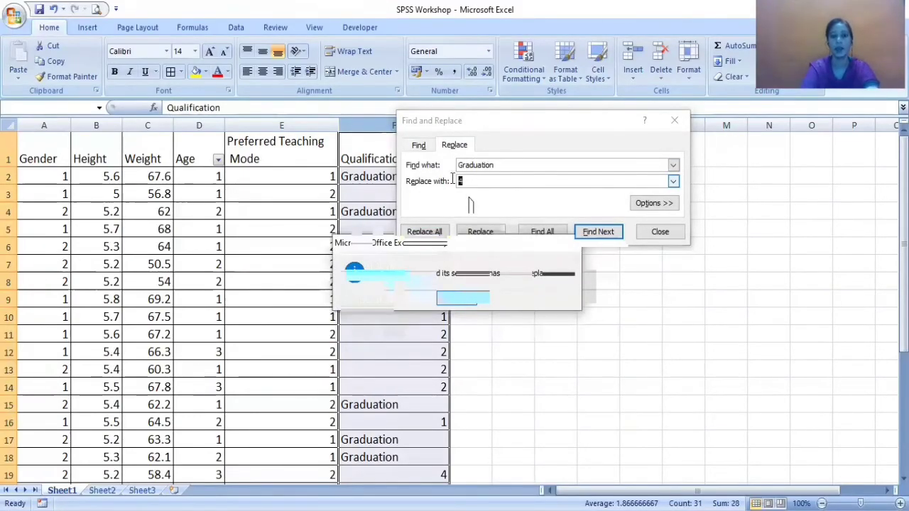
{"action": "type", "text": "3"}
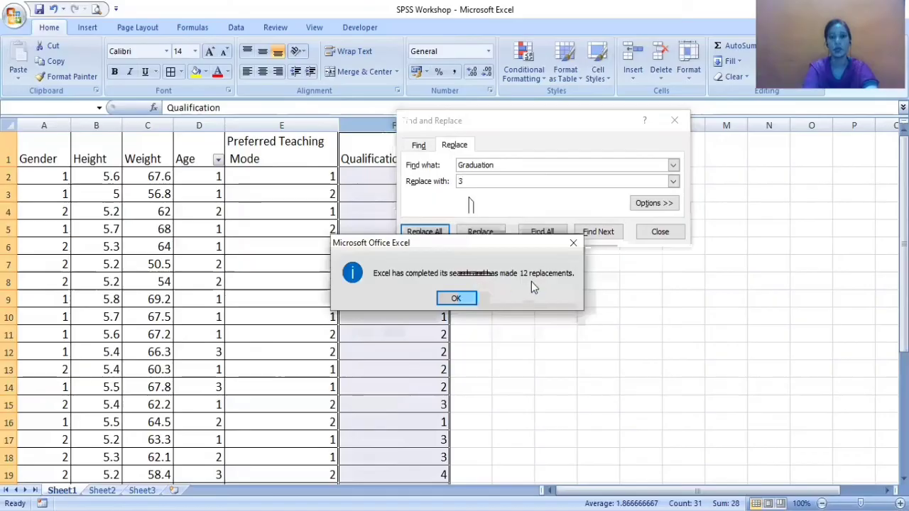
{"action": "left_click", "coordinate": [455, 299]}
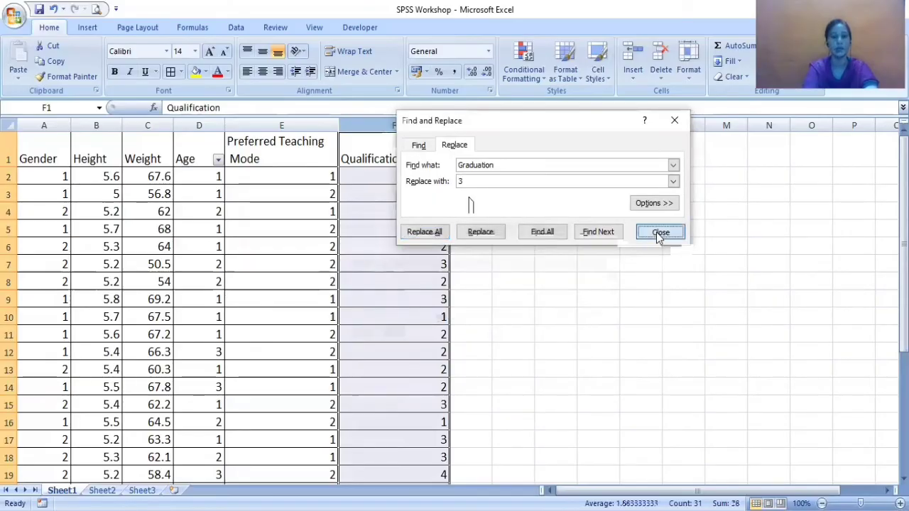
{"action": "left_click", "coordinate": [658, 235]}
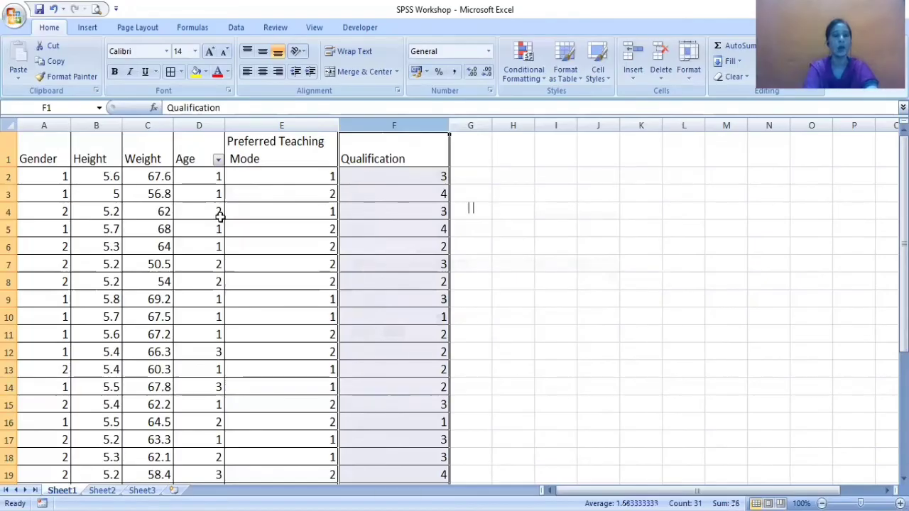